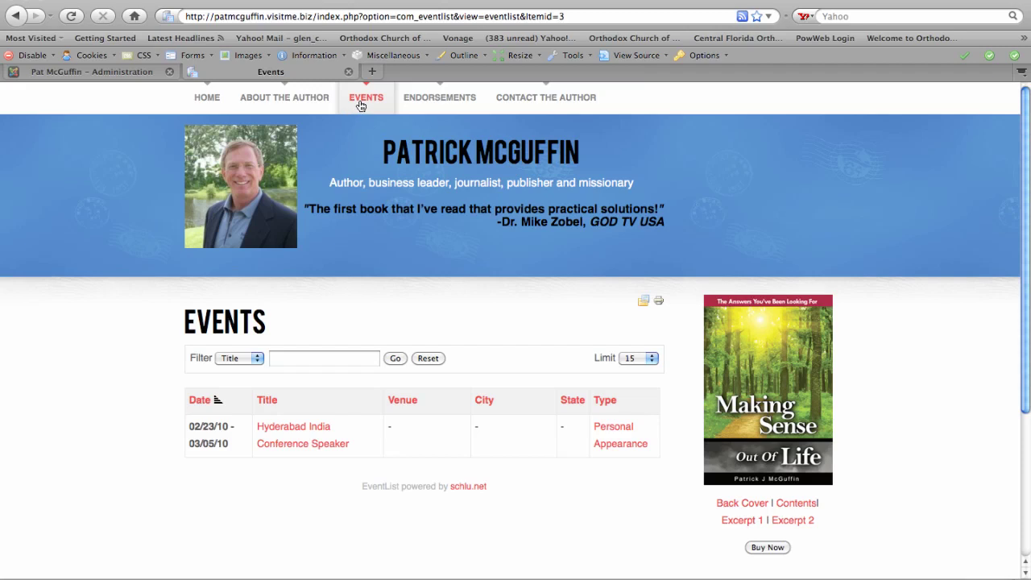
Log in to the site's front end from the footer login bar with the admin username and password
scroll(561, 294, "down", 1)
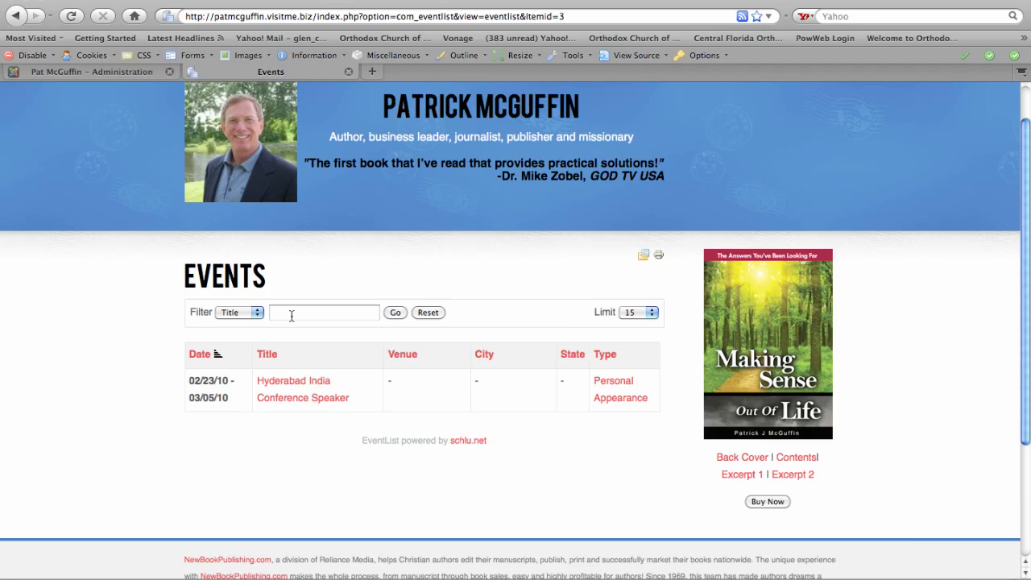
scroll(290, 313, "down", 1)
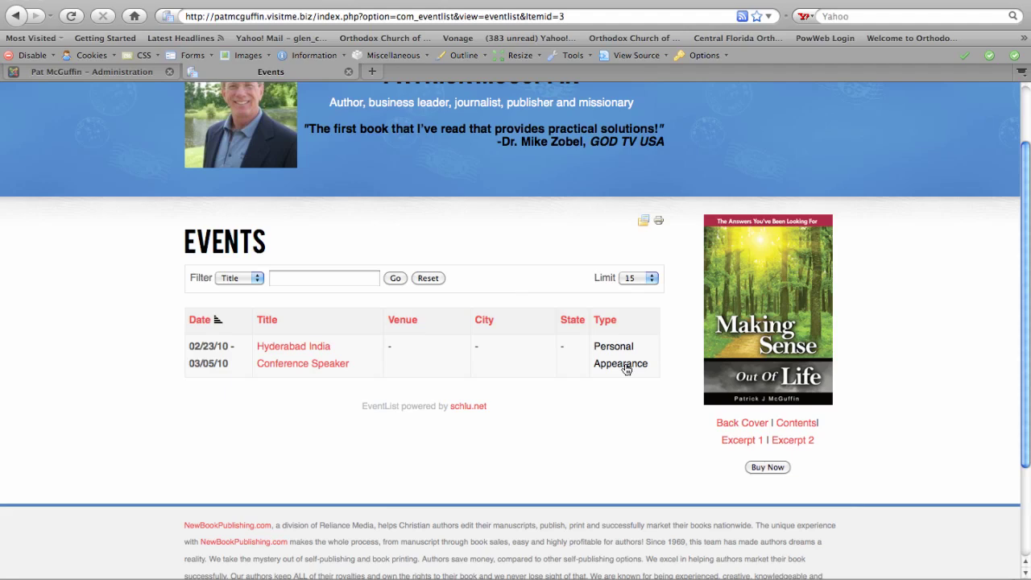
scroll(612, 375, "down", 3)
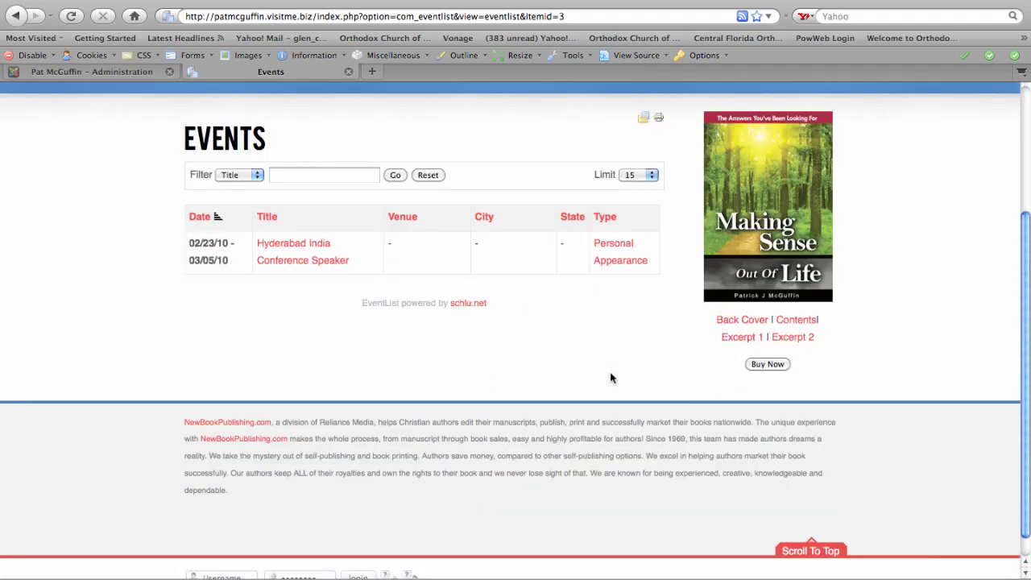
scroll(610, 378, "down", 1)
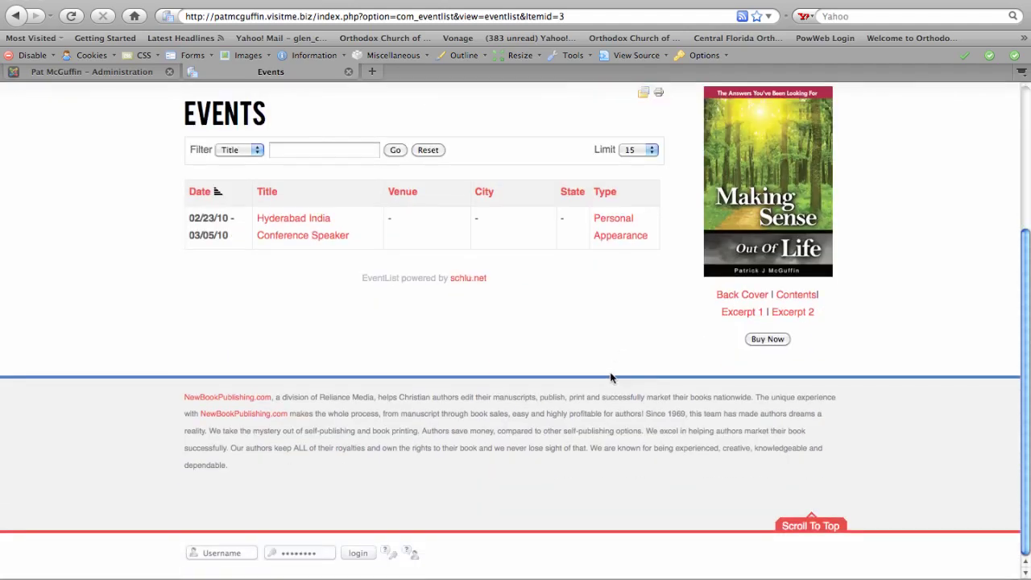
left_click(240, 554)
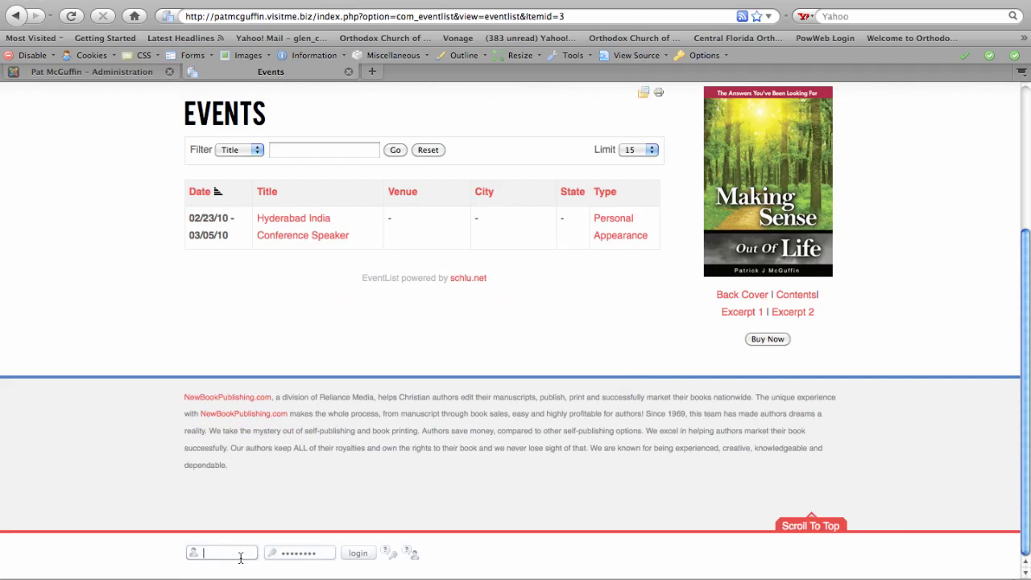
type("admin")
key("Tab")
type("••")
type("•••••")
key("Return")
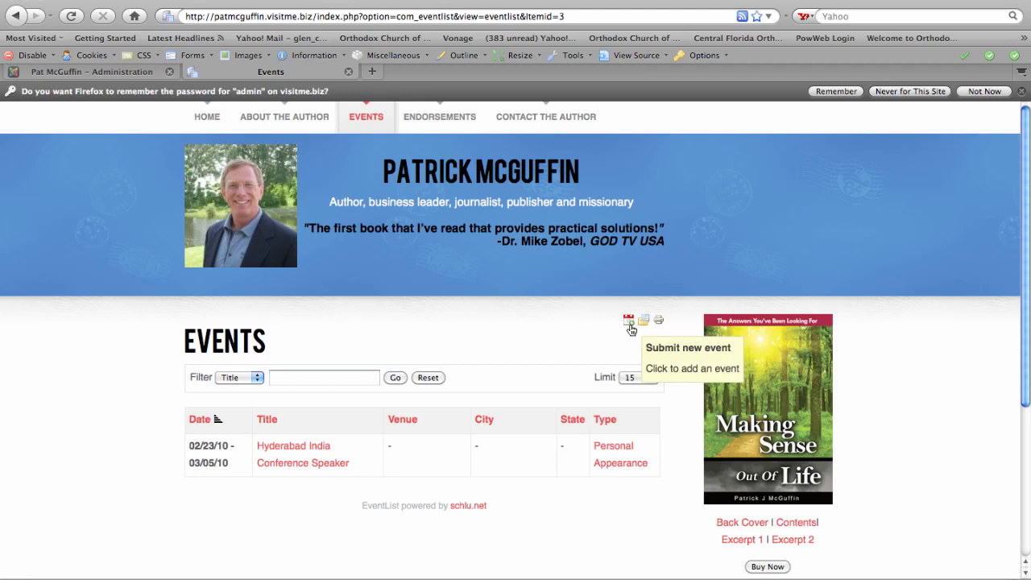
Open the Add Event form and enter the title 'Personal Appearance' from the autocomplete
left_click(629, 322)
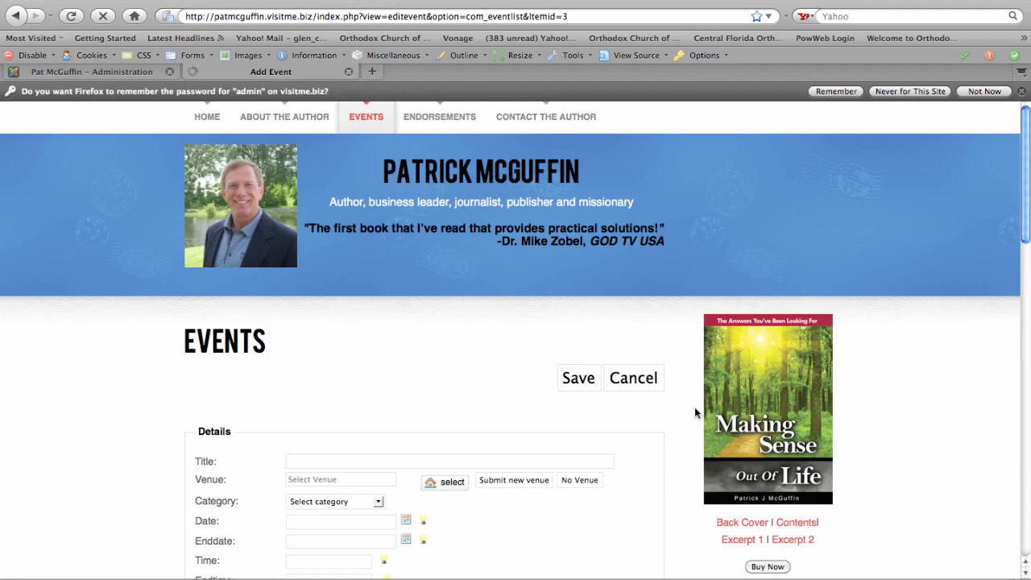
scroll(685, 411, "down", 1)
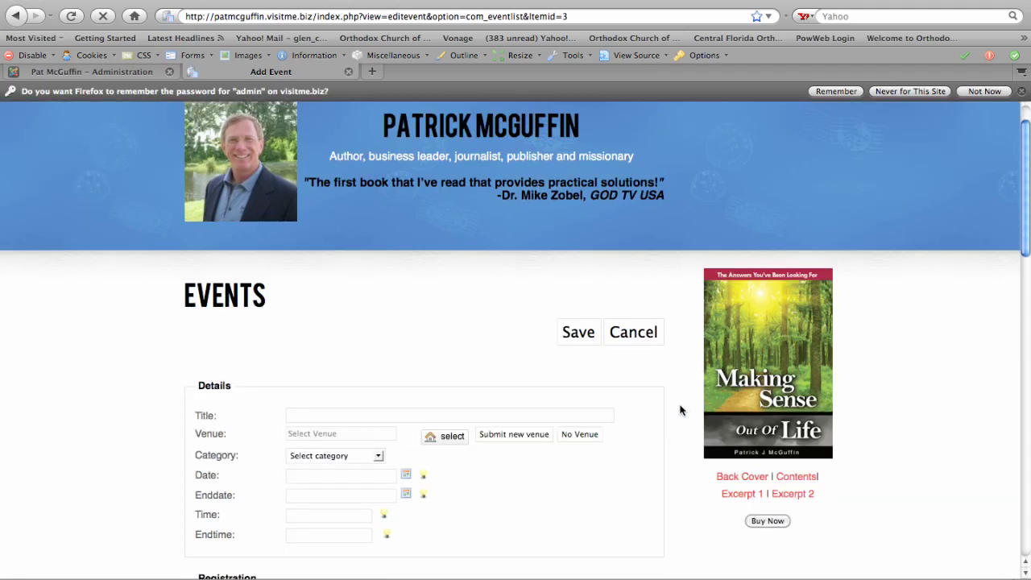
scroll(680, 410, "down", 3)
left_click(374, 290)
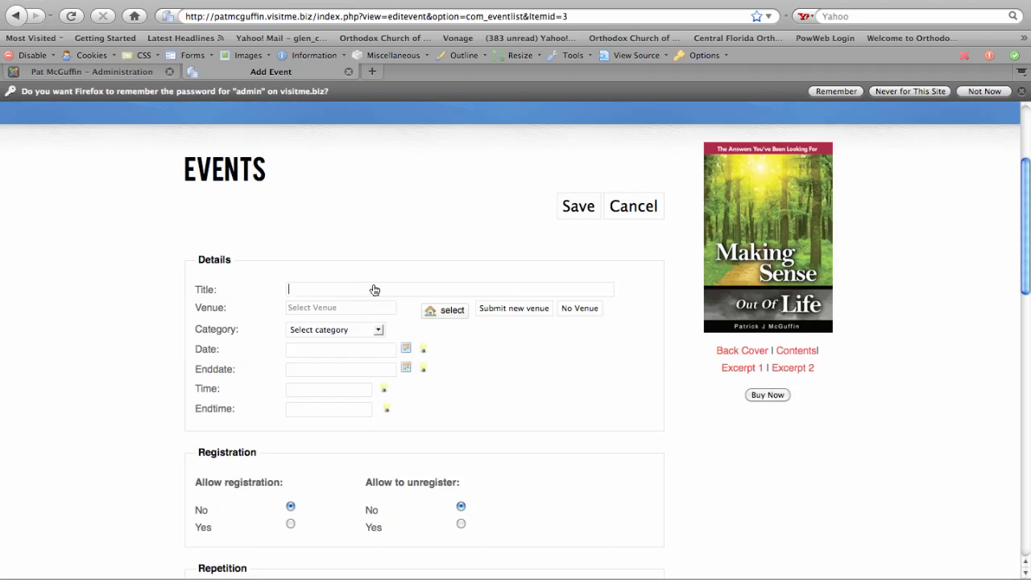
type("Pe")
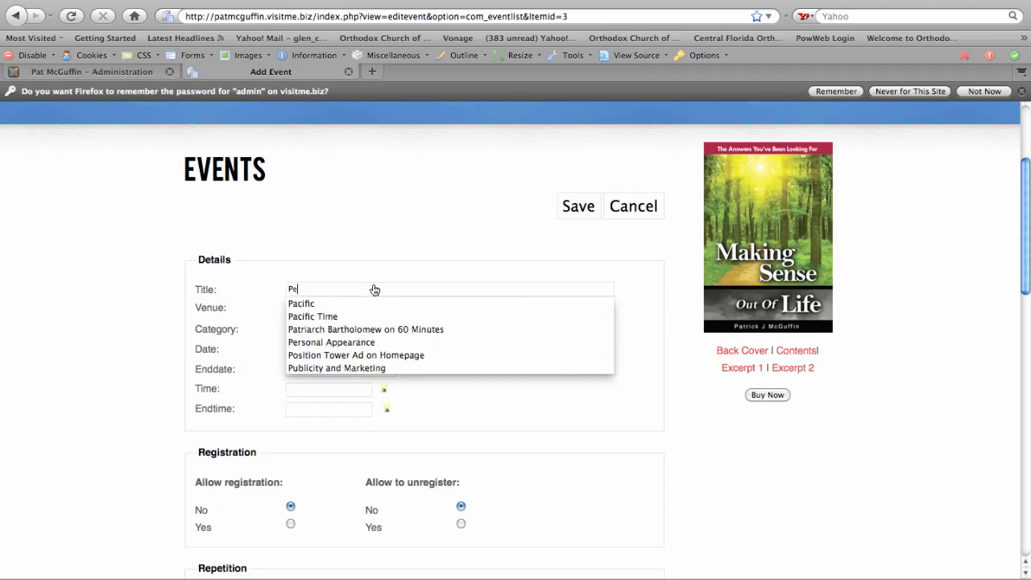
type("r")
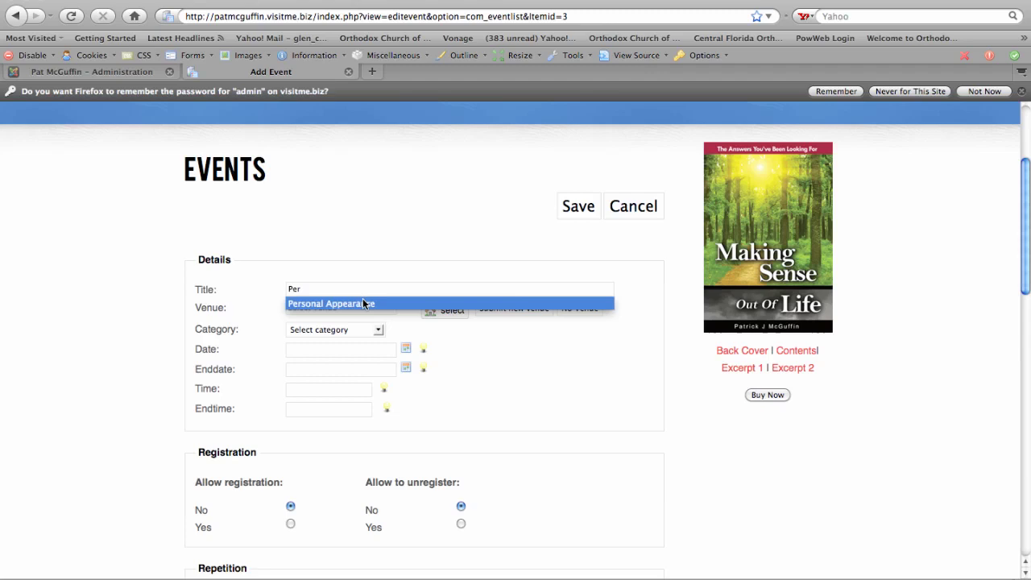
left_click(363, 303)
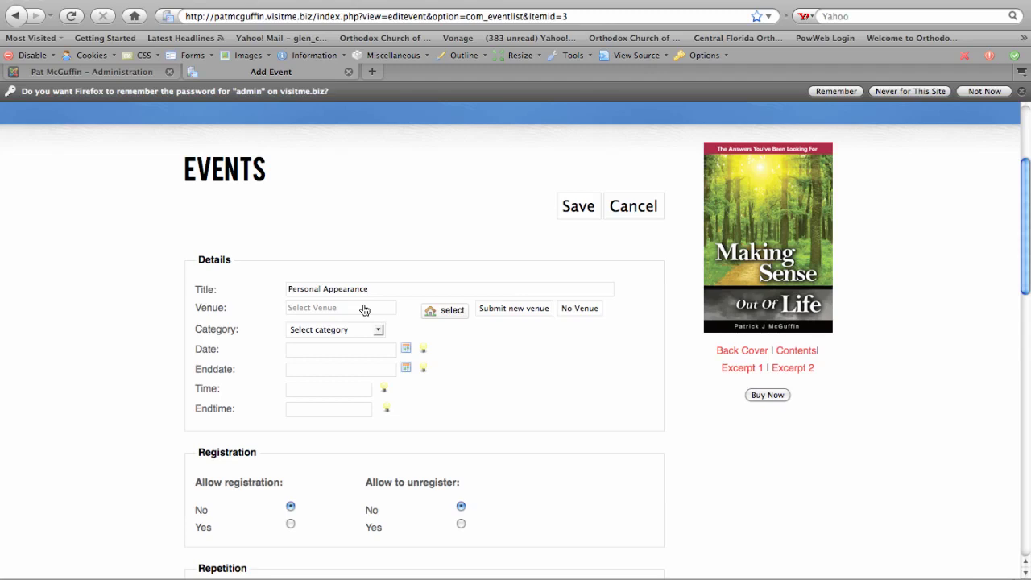
left_click(449, 312)
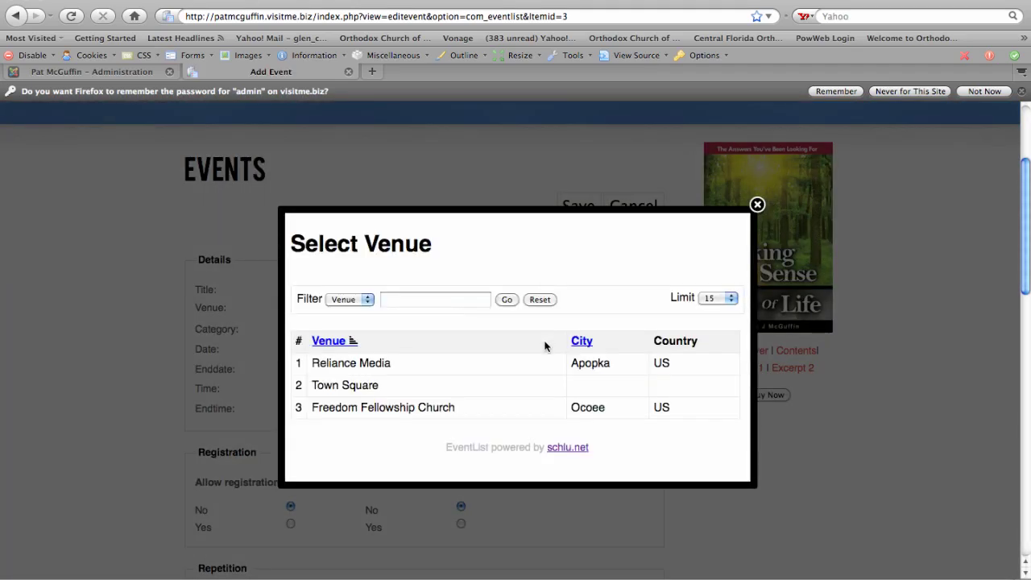
scroll(544, 342, "down", 1)
scroll(544, 346, "up", 1)
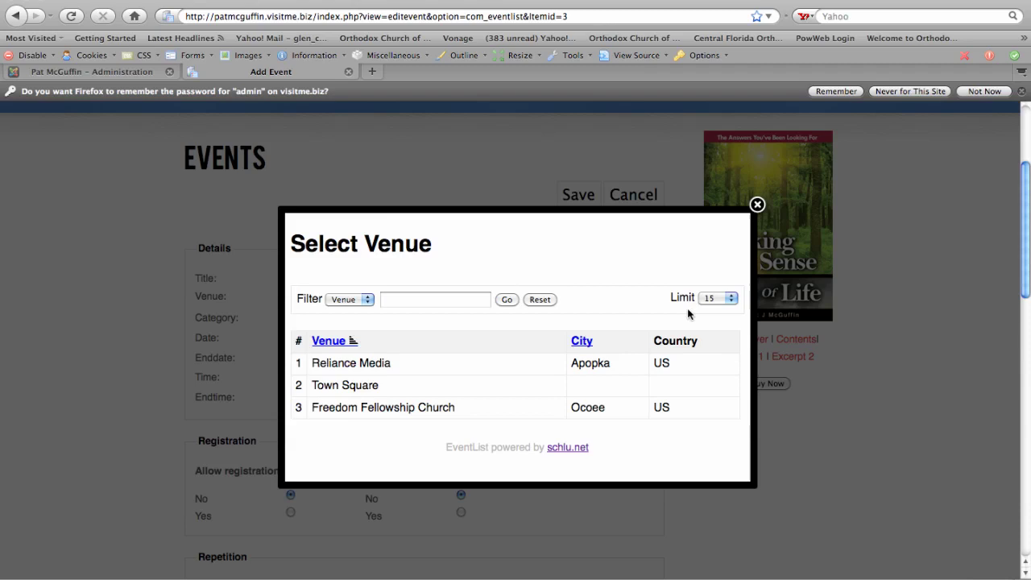
left_click(757, 205)
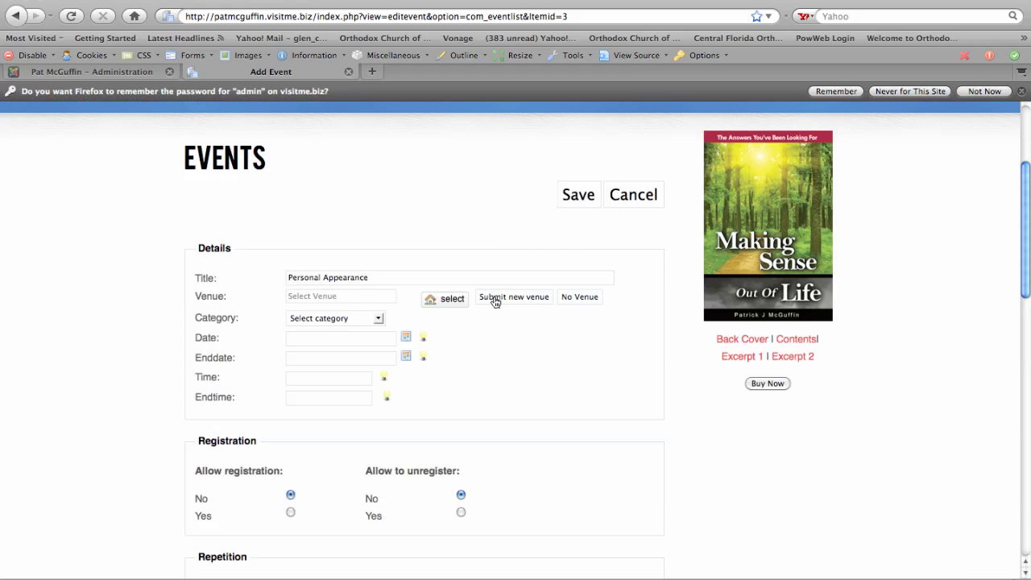
Open the Add Venue form and place the cursor in its Venue name field
left_click(495, 299)
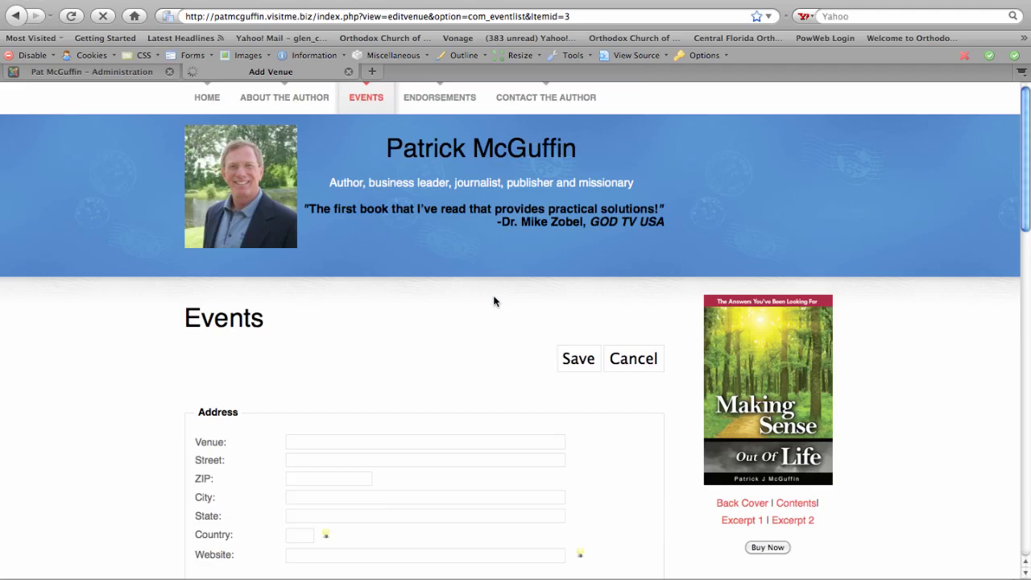
scroll(499, 319, "down", 1)
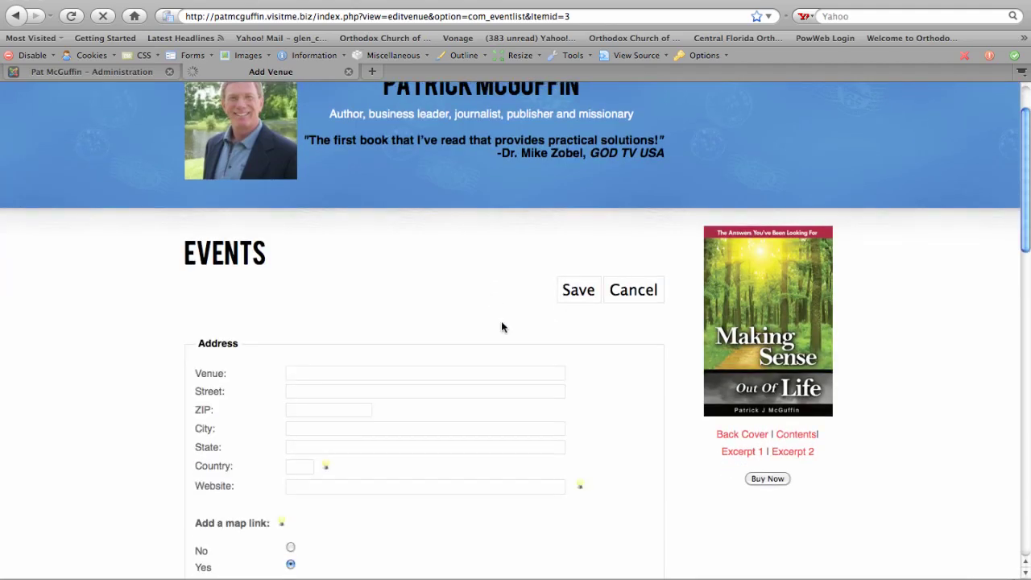
scroll(556, 329, "down", 2)
scroll(548, 318, "down", 1)
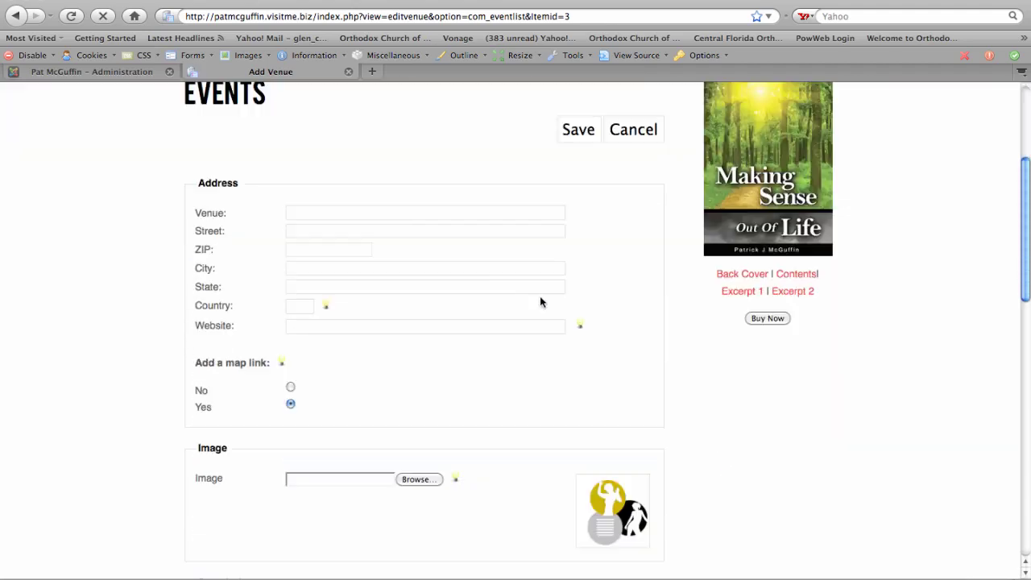
left_click(445, 212)
left_click(446, 213)
Name the venue 'Borders Books in Altamonte Springs' at 485 North Keller Road, ZIP 32703
type("Border")
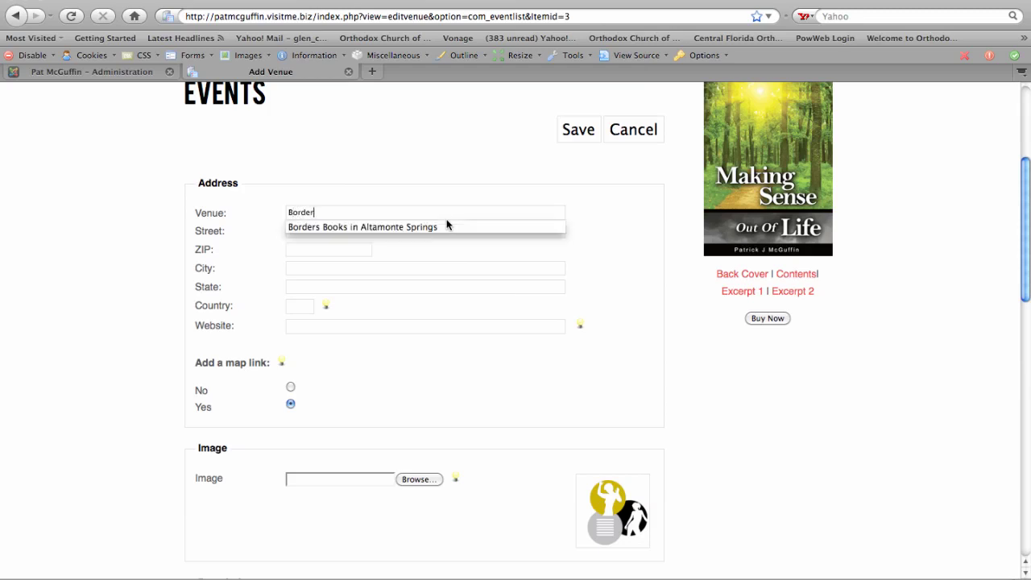
left_click(466, 230)
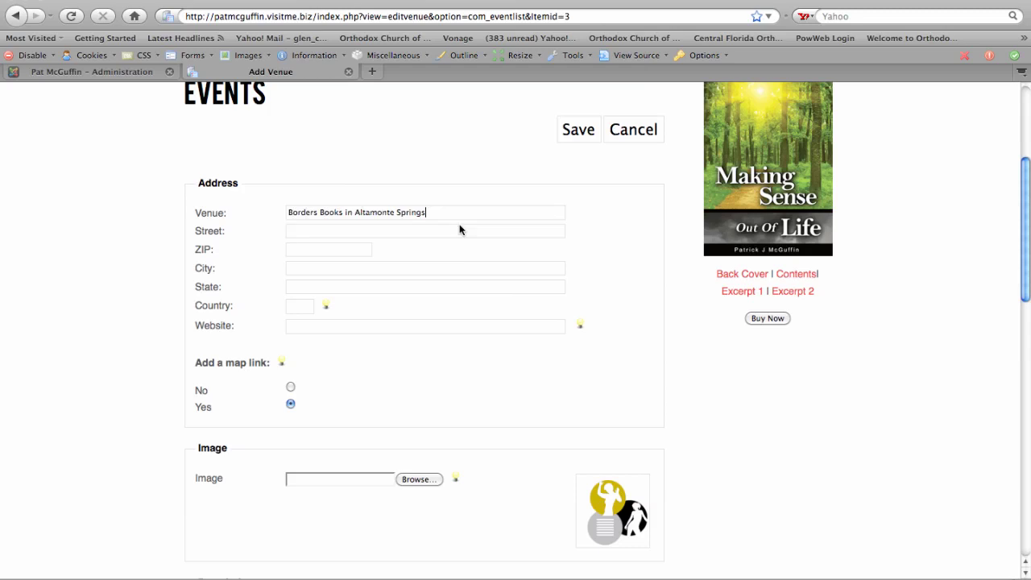
left_click(389, 235)
type("485")
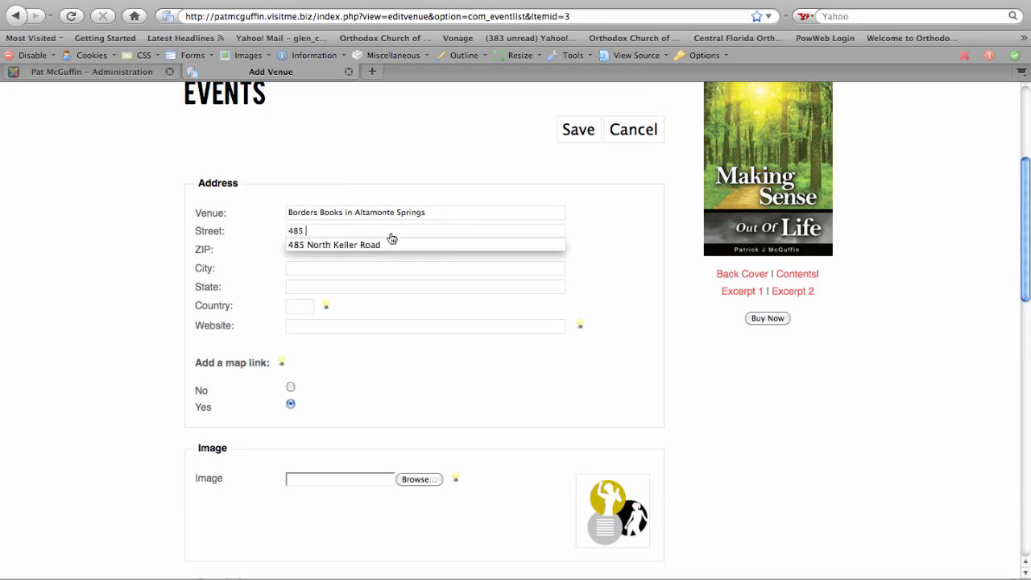
left_click(376, 241)
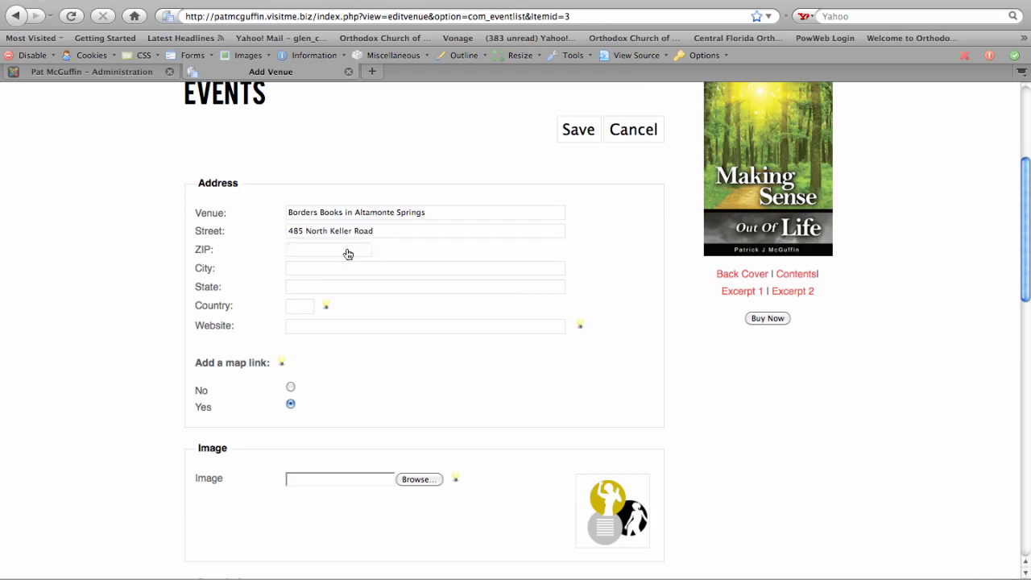
type("32703")
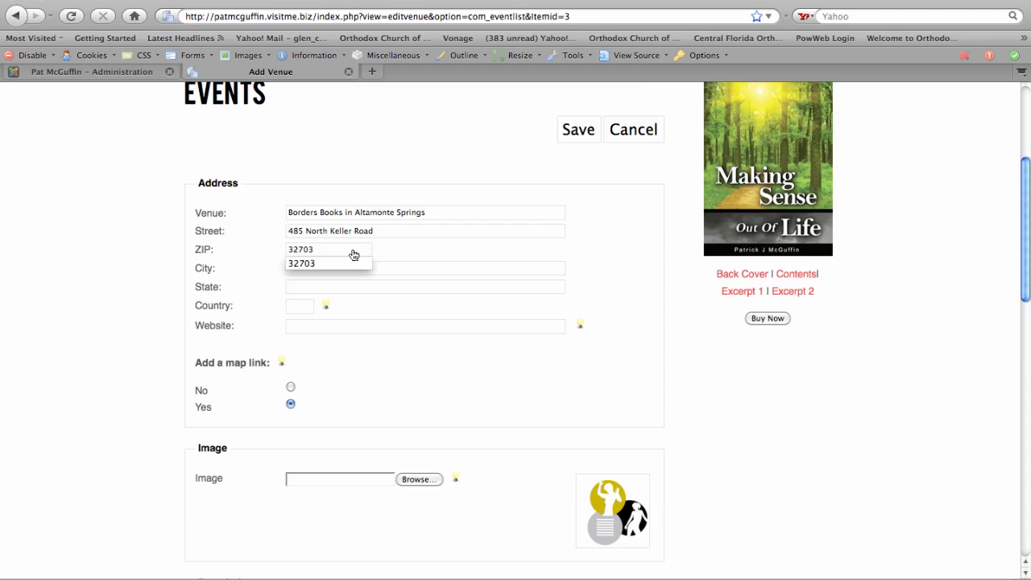
left_click(349, 264)
type("Al")
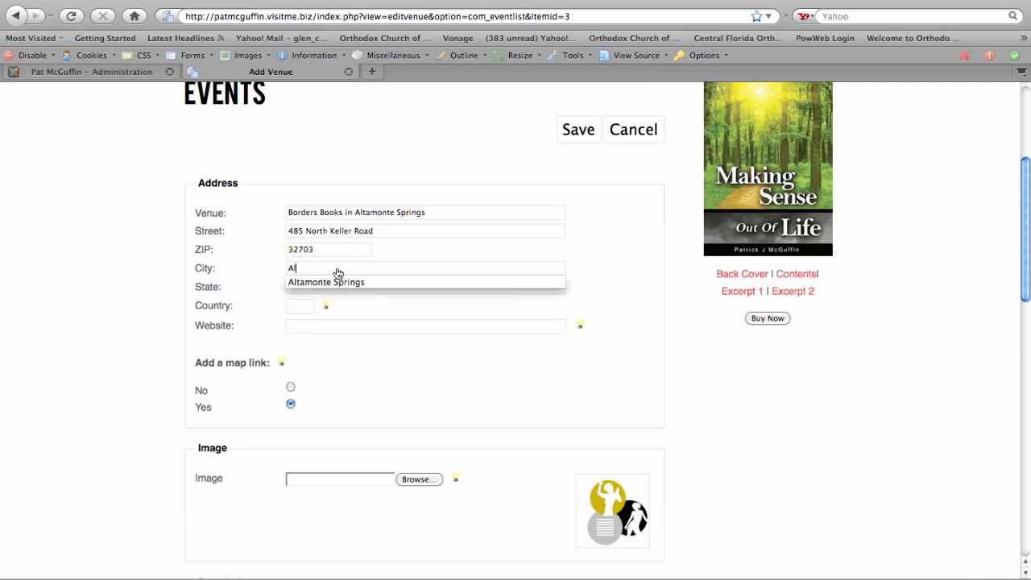
left_click(329, 281)
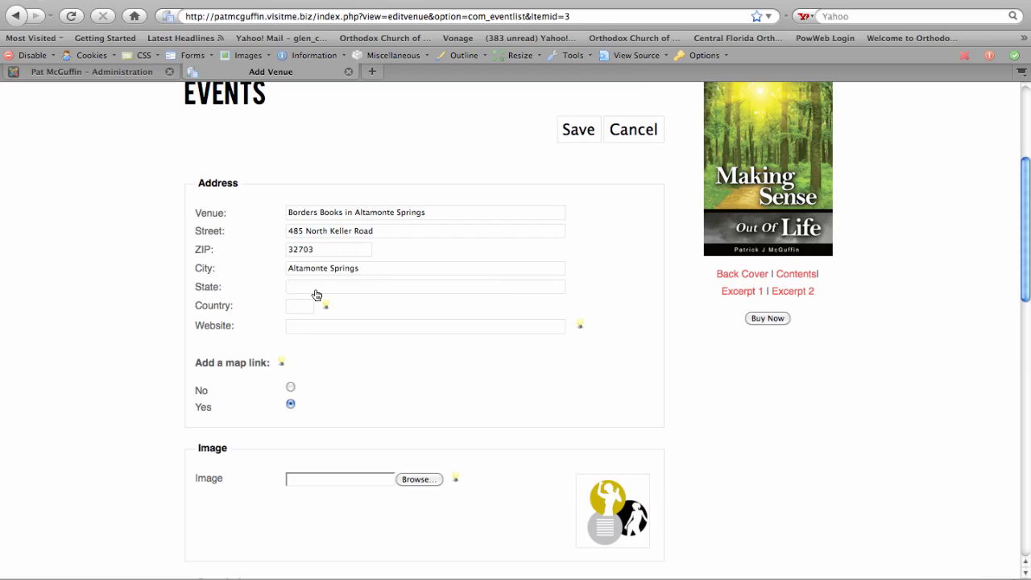
type("Florida")
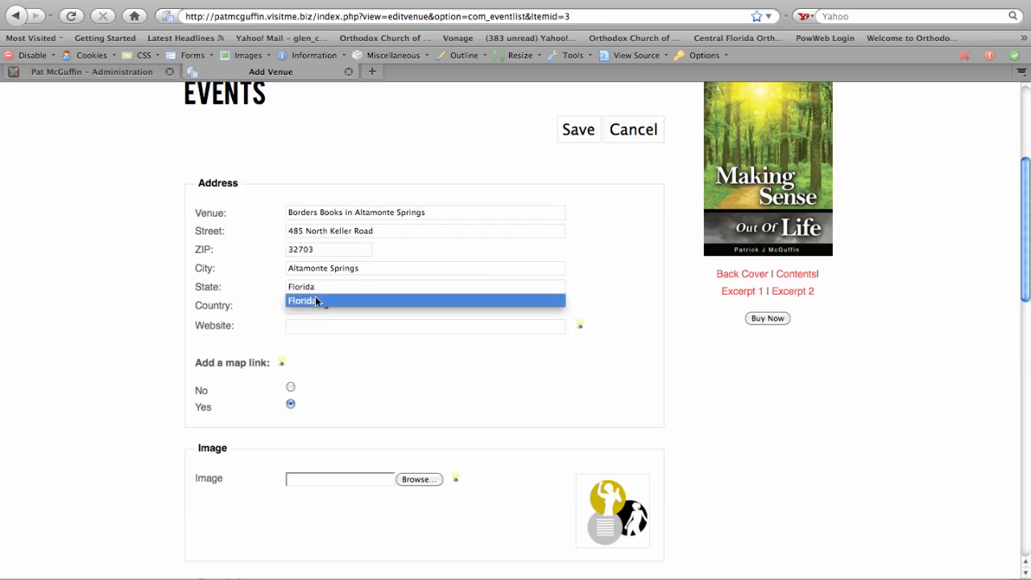
left_click(315, 301)
type("U")
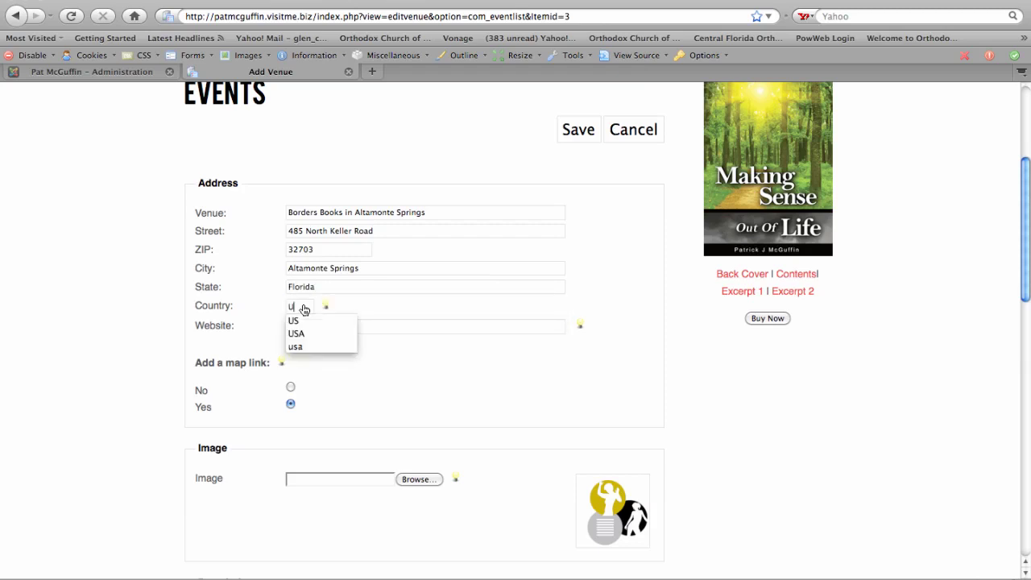
type("S")
left_click(307, 321)
left_click(310, 330)
type("htt")
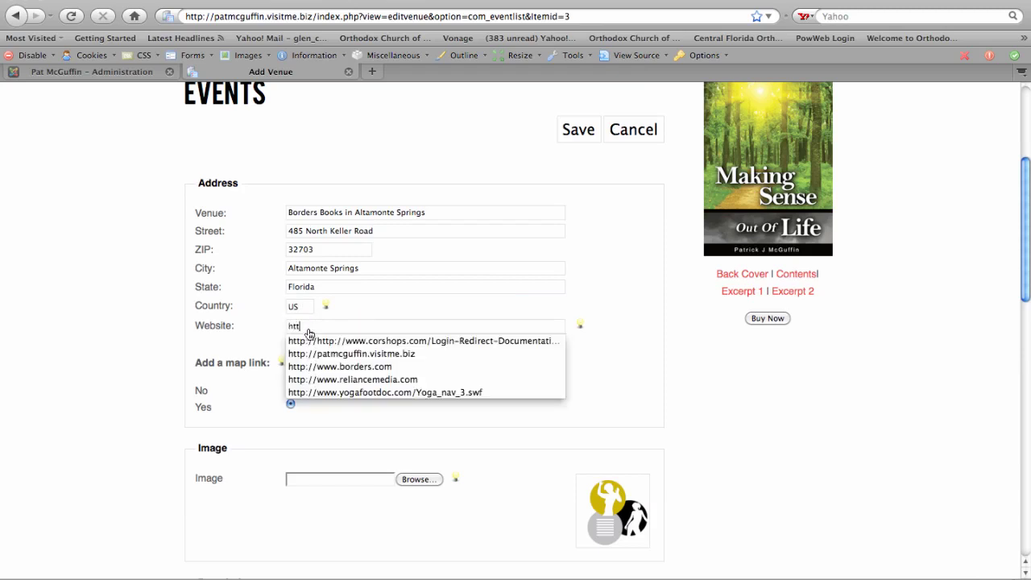
type("p")
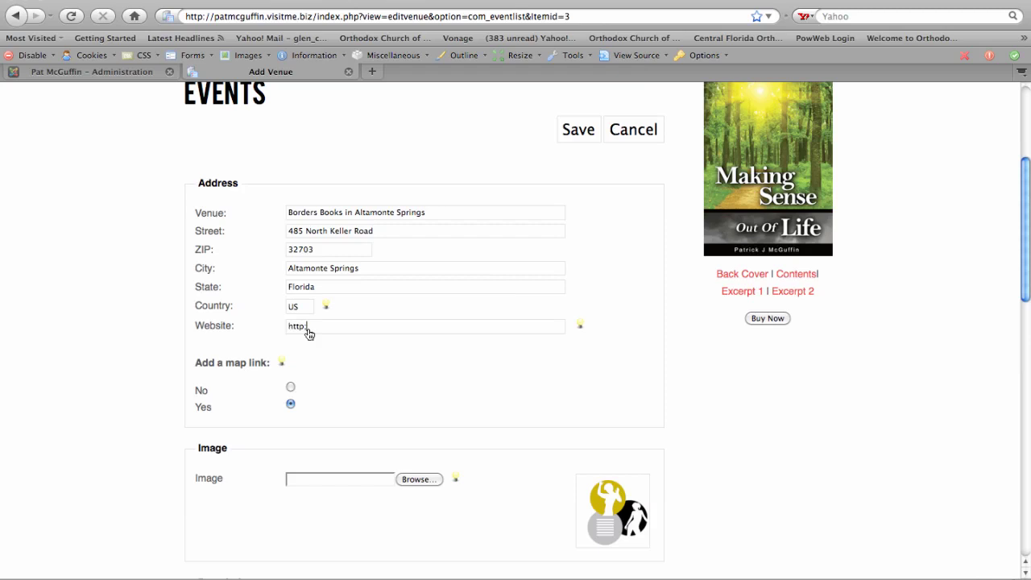
type("://www.")
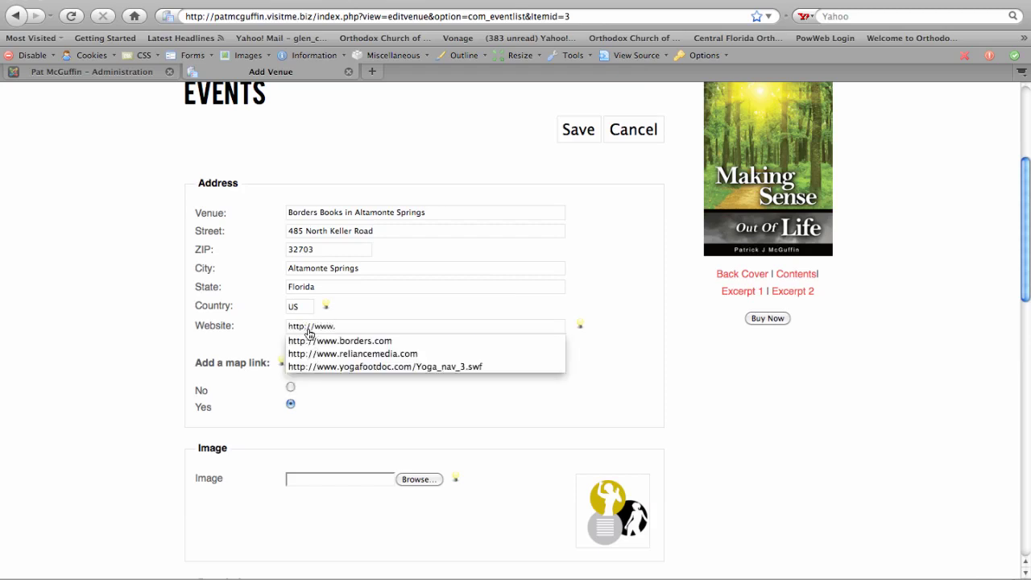
left_click(316, 340)
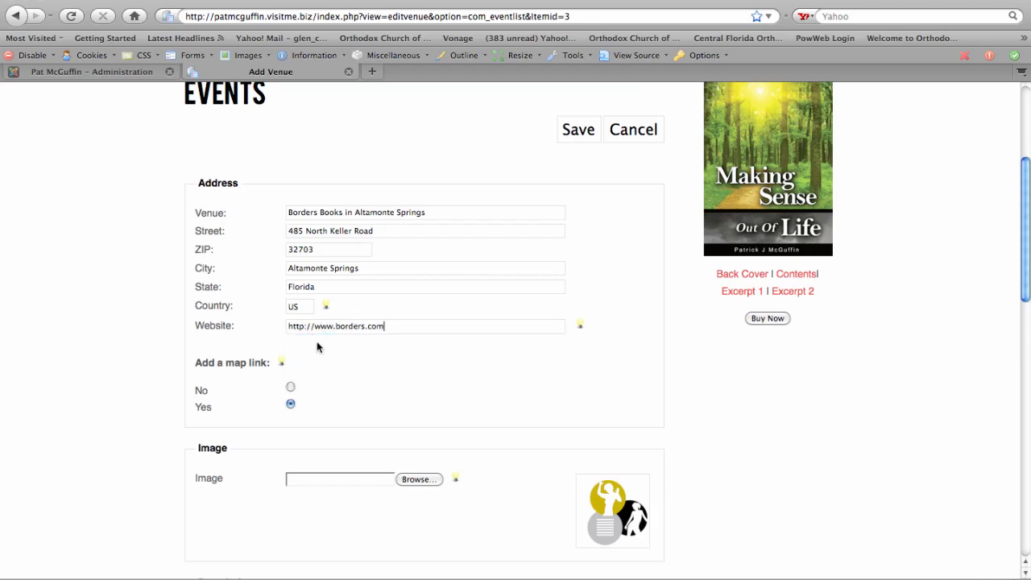
Write the venue description 'This is the Borders near the intersection of 434 and 436. Lots of parking available.'
scroll(387, 367, "down", 1)
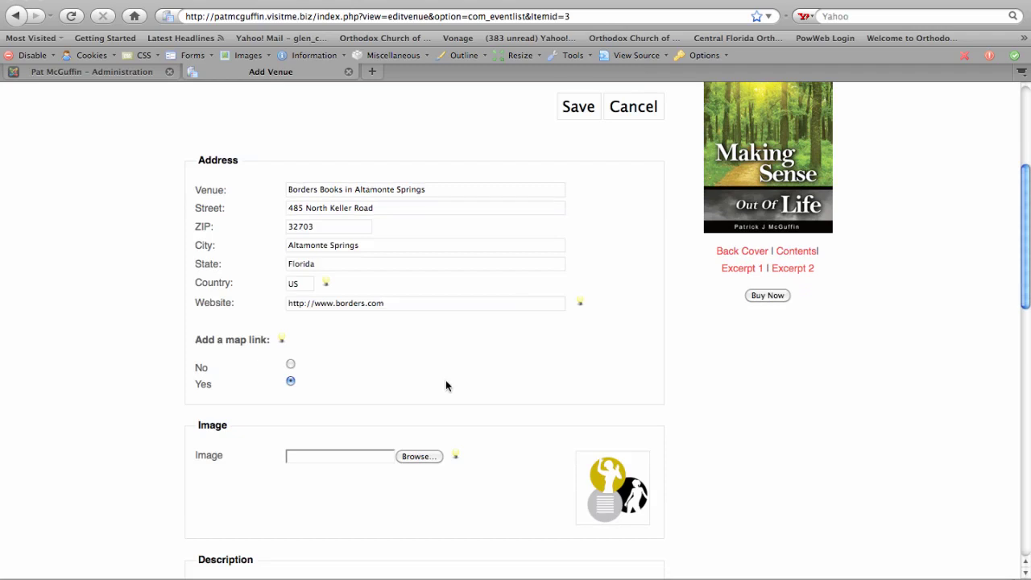
scroll(457, 384, "down", 1)
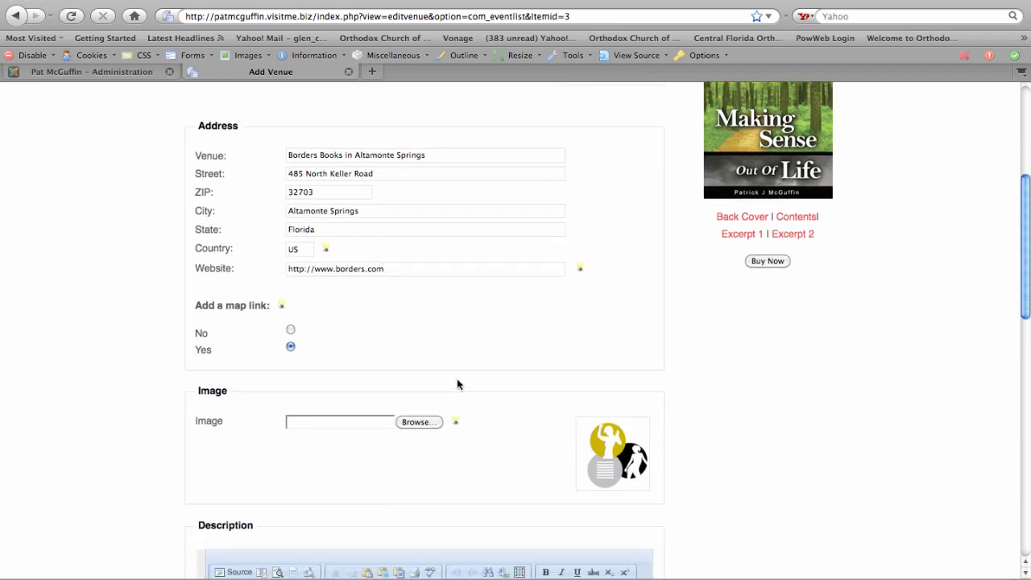
scroll(311, 363, "down", 1)
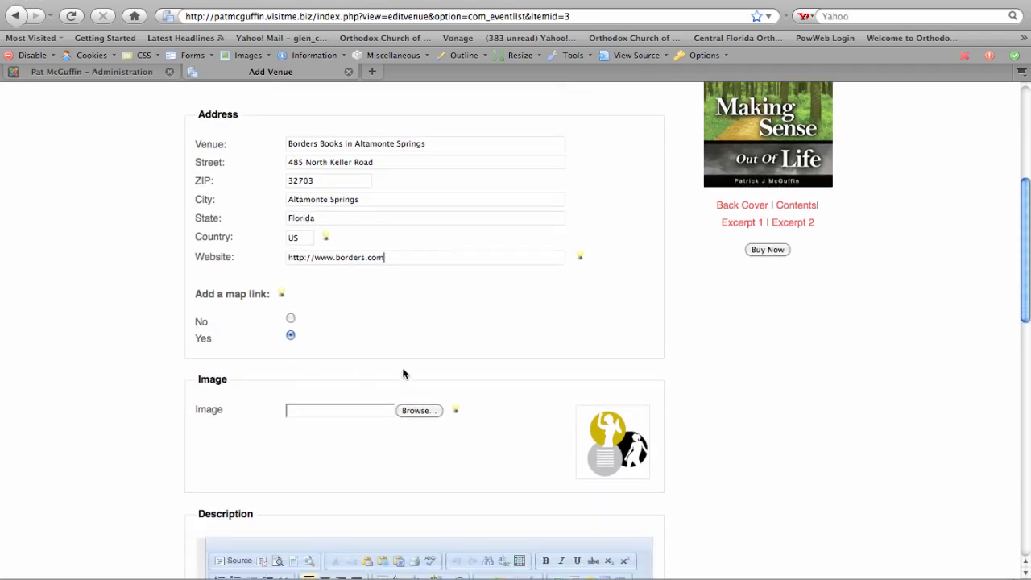
scroll(403, 373, "down", 3)
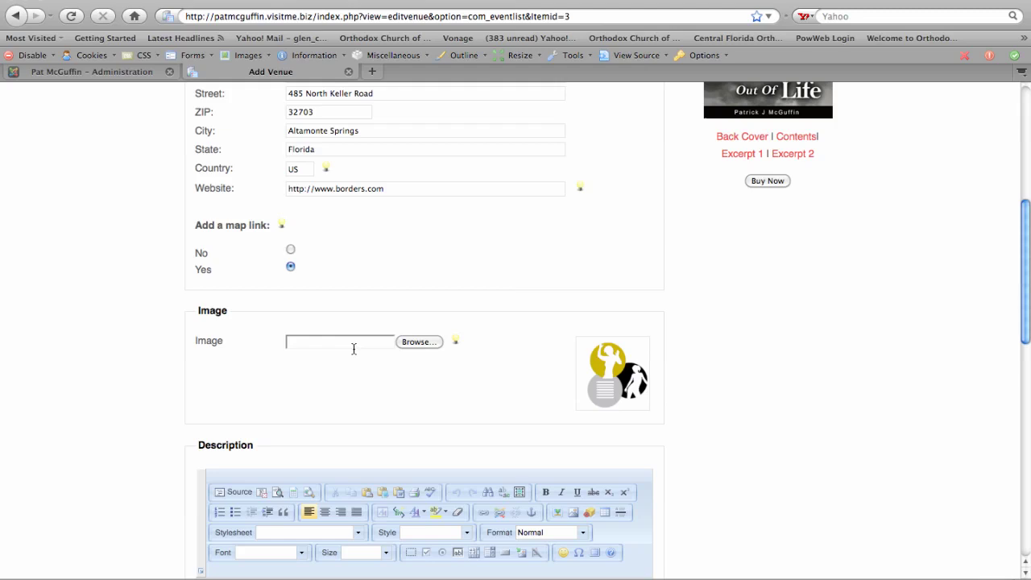
scroll(353, 348, "down", 1)
scroll(499, 335, "down", 1)
scroll(598, 435, "down", 3)
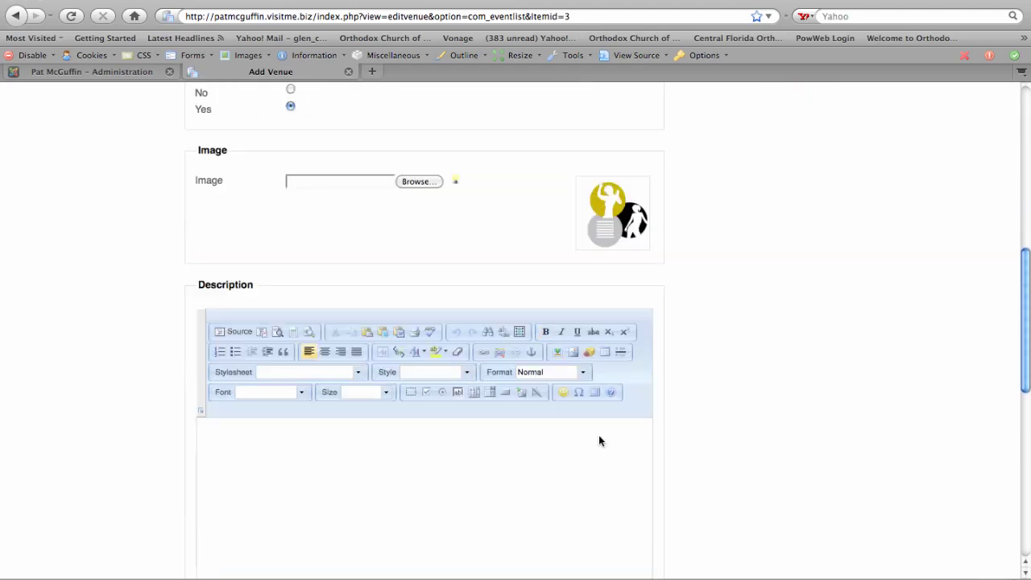
left_click(598, 440)
scroll(598, 441, "down", 1)
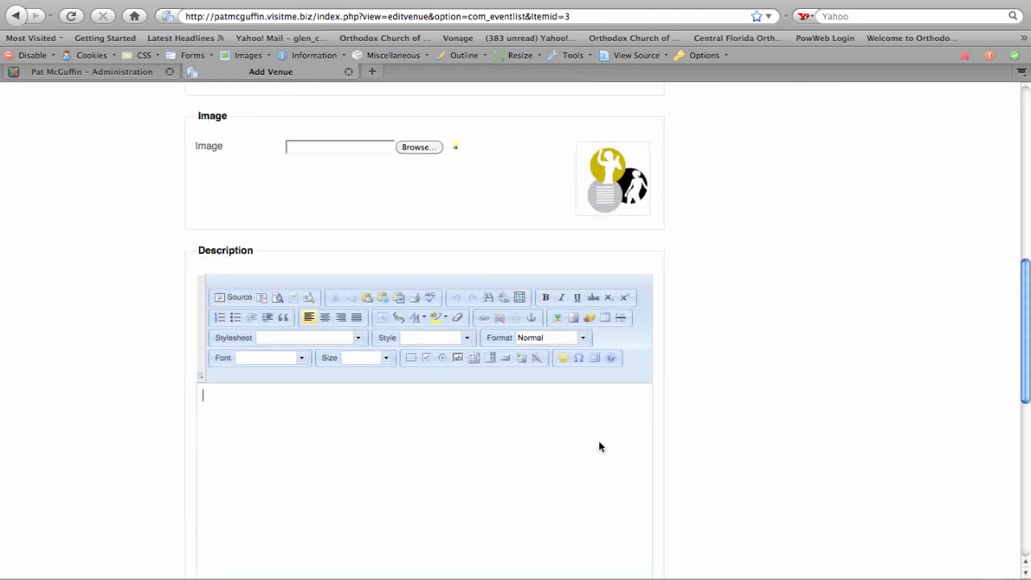
type("This is the")
type(" Borders n")
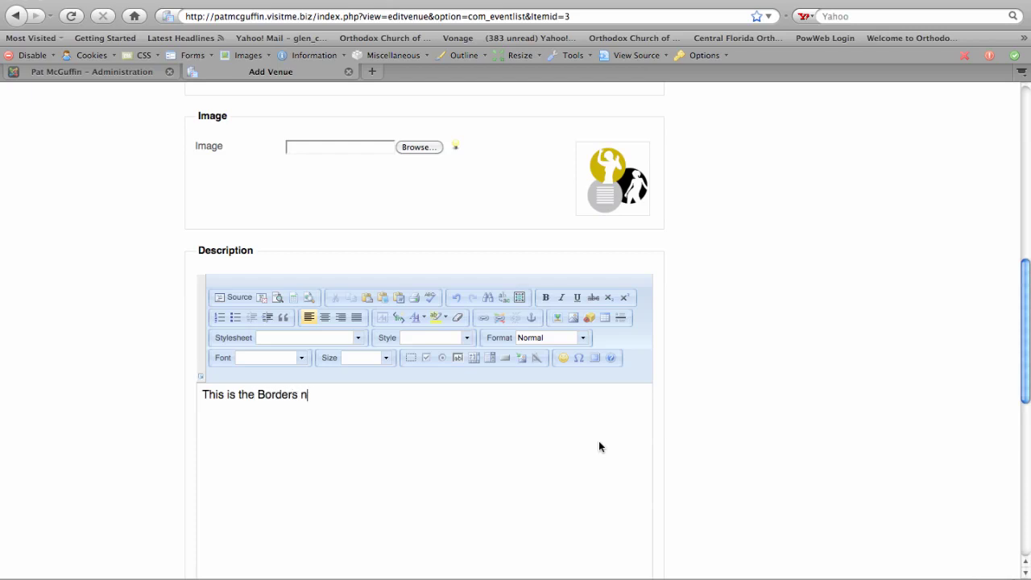
type("ear the in")
type("tersection")
key("BackSpace")
key("BackSpace")
key("BackSpace")
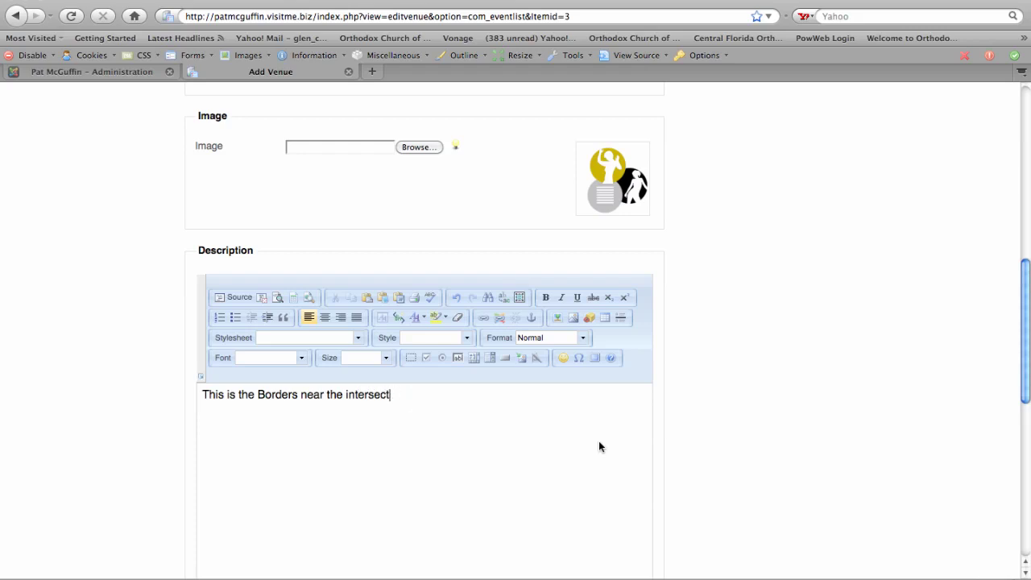
type("ion")
key("BackSpace")
key("BackSpace")
key("BackSpace")
type("ion of ")
type("434 and ")
type("436. L")
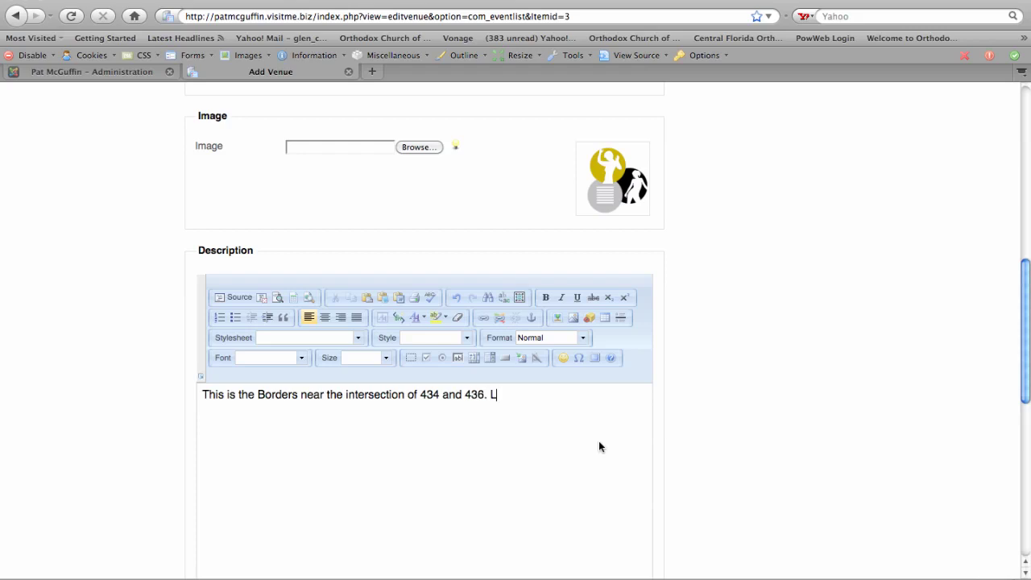
type("ost")
key("BackSpace")
key("BackSpace")
type("ts ")
type("of parking ava")
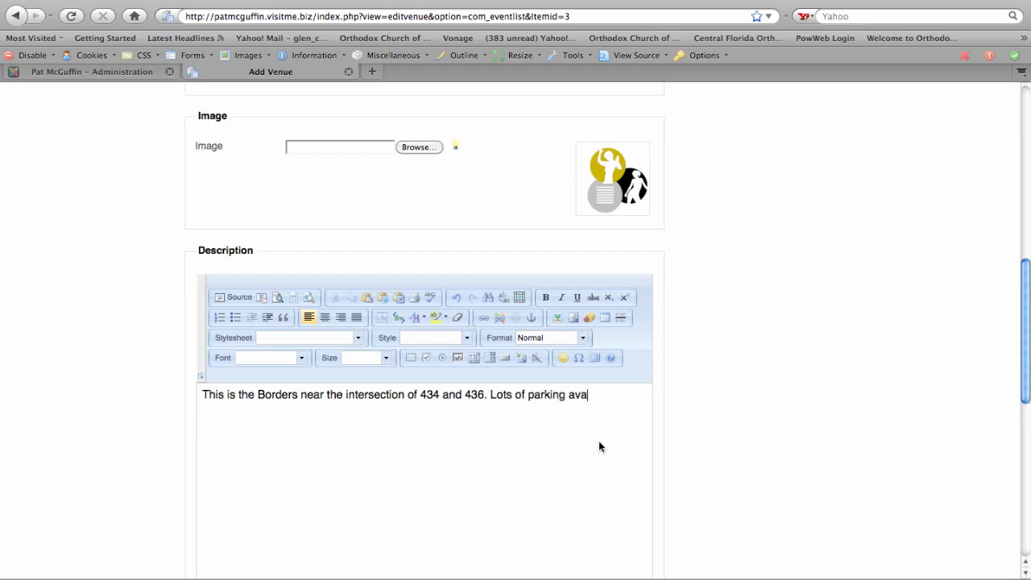
type("ilable.")
Fill the metadata keywords with the venue name and city via Add Venue/City
scroll(609, 468, "down", 3)
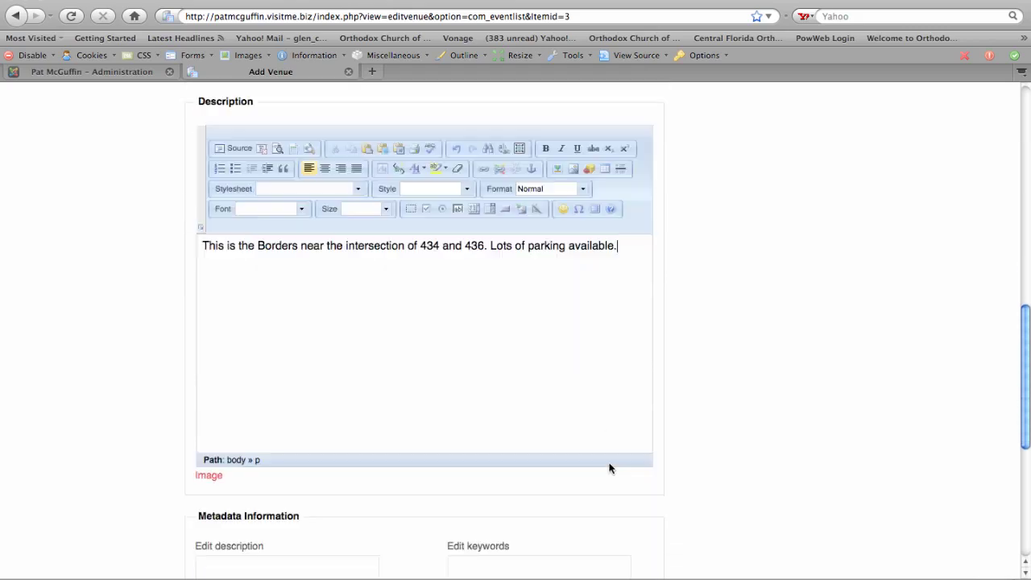
scroll(610, 467, "down", 5)
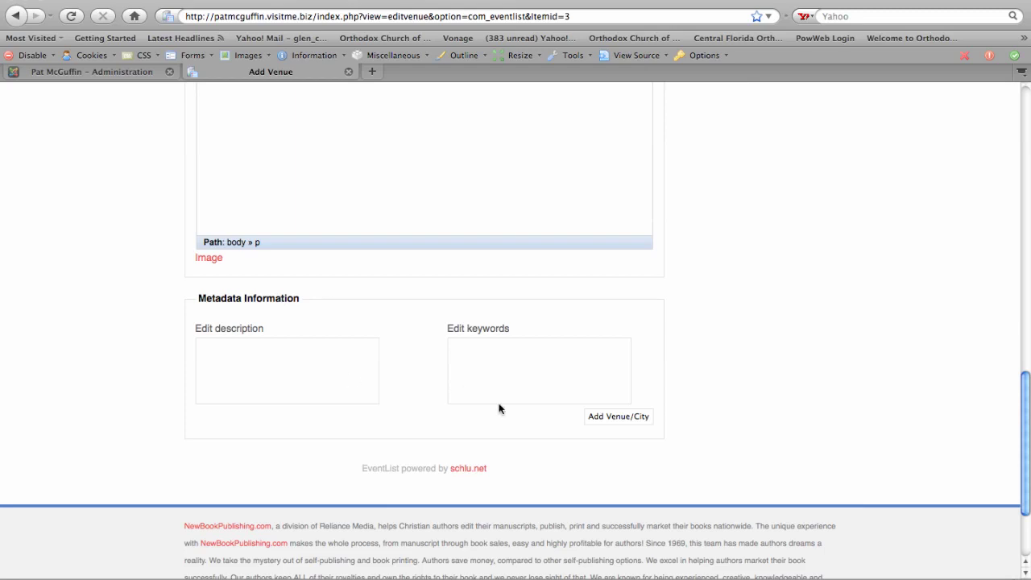
left_click(619, 422)
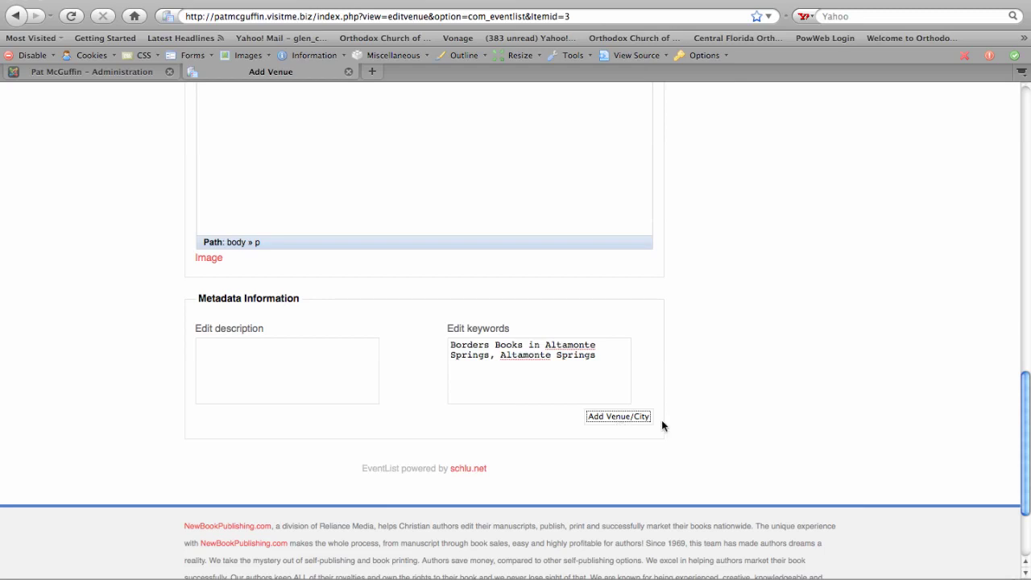
Save the Borders Books venue and review its saved venue page
scroll(732, 434, "up", 5)
scroll(733, 434, "up", 3)
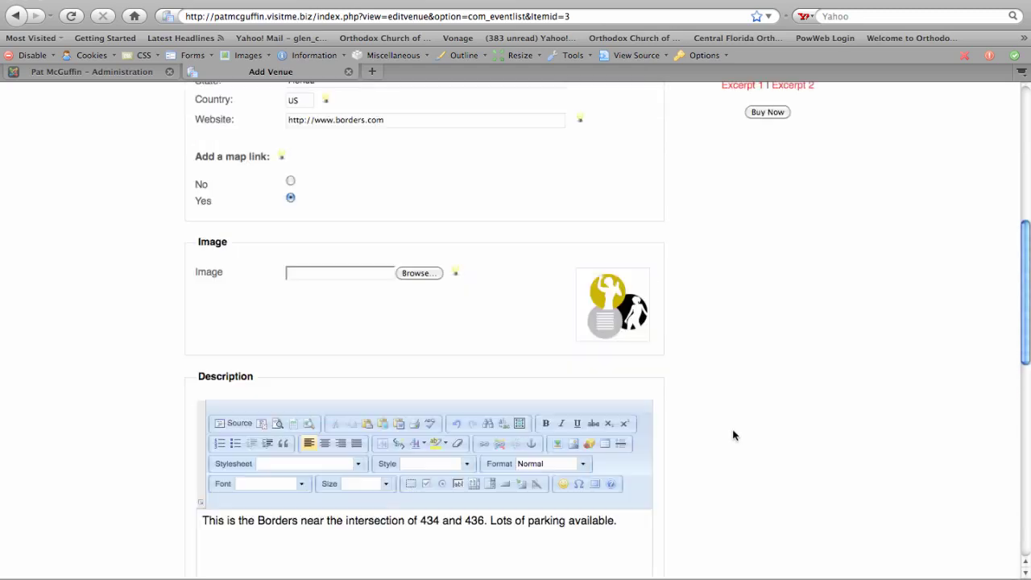
scroll(732, 435, "up", 3)
scroll(733, 435, "up", 5)
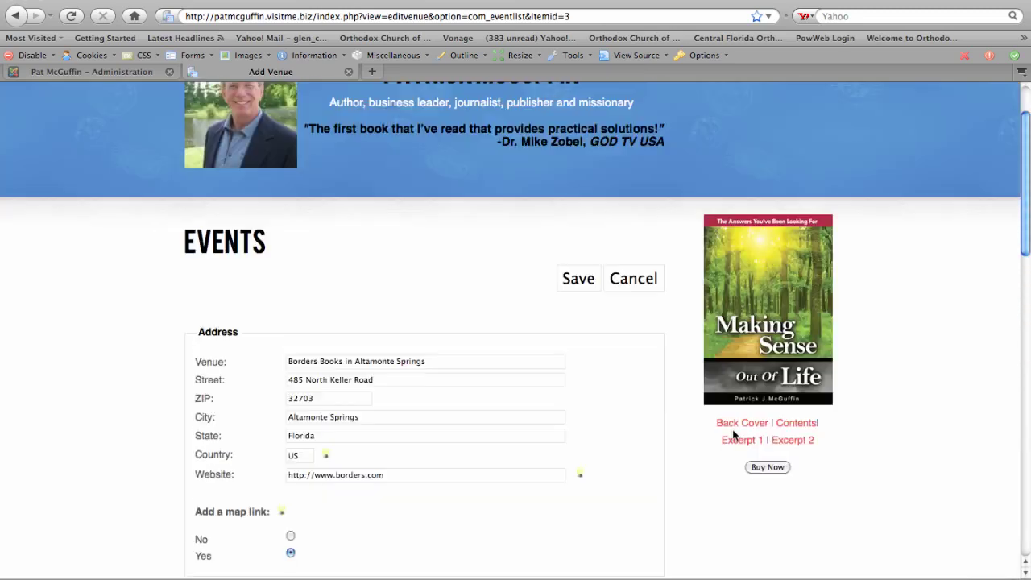
left_click(576, 282)
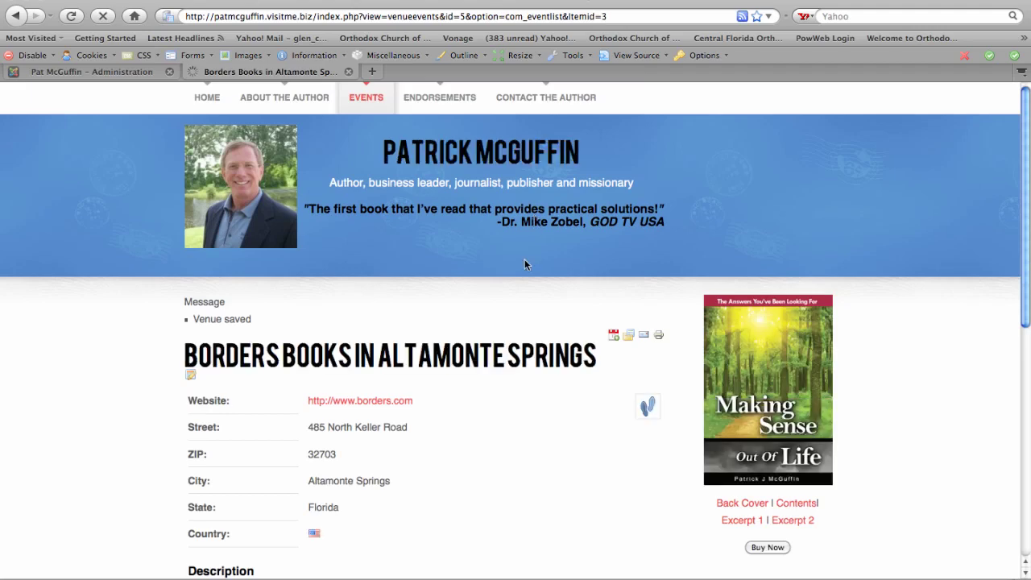
scroll(271, 323, "down", 2)
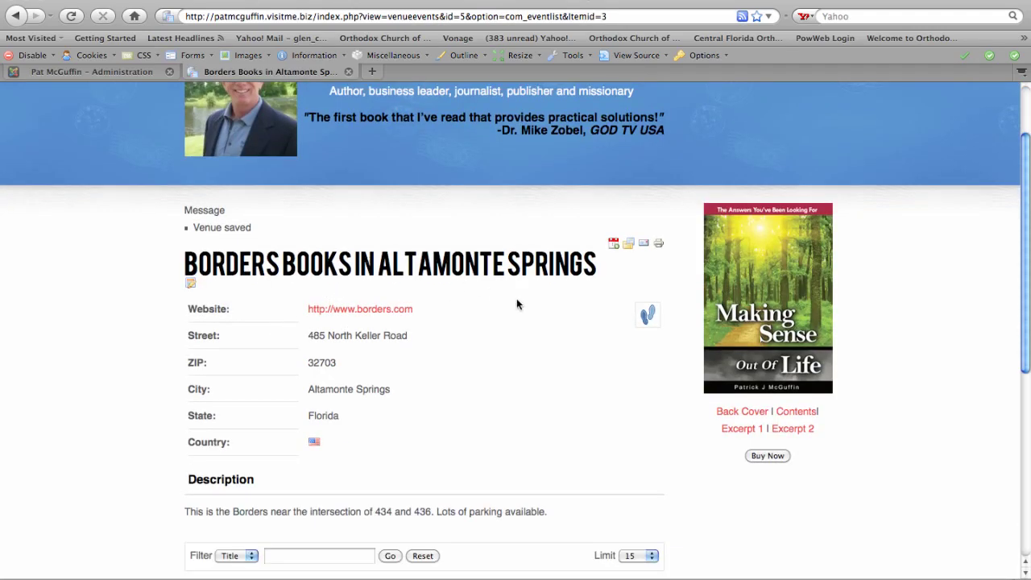
Start a new event and choose Borders Books in Altamonte Springs as its venue
left_click(614, 244)
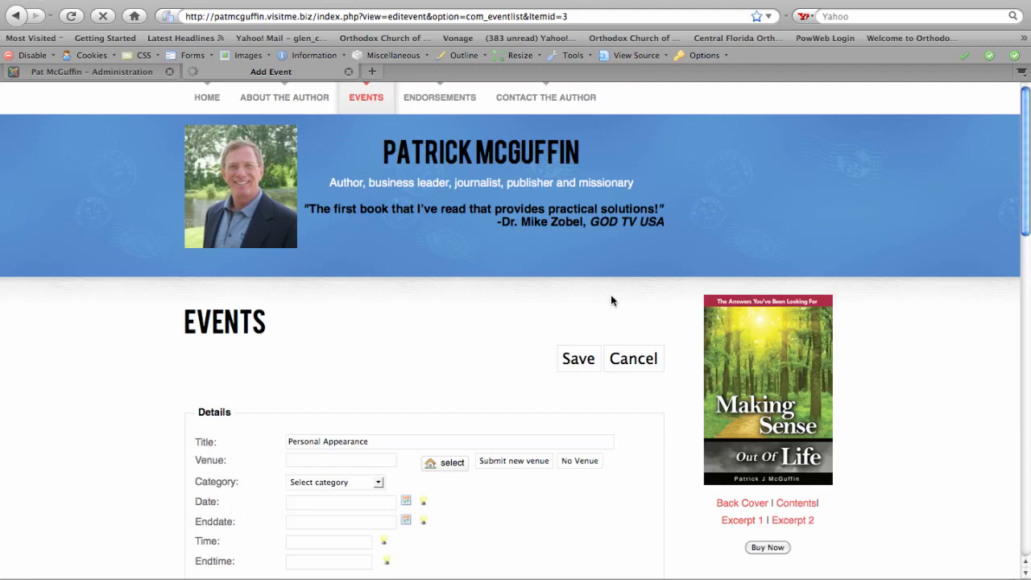
scroll(631, 465, "down", 2)
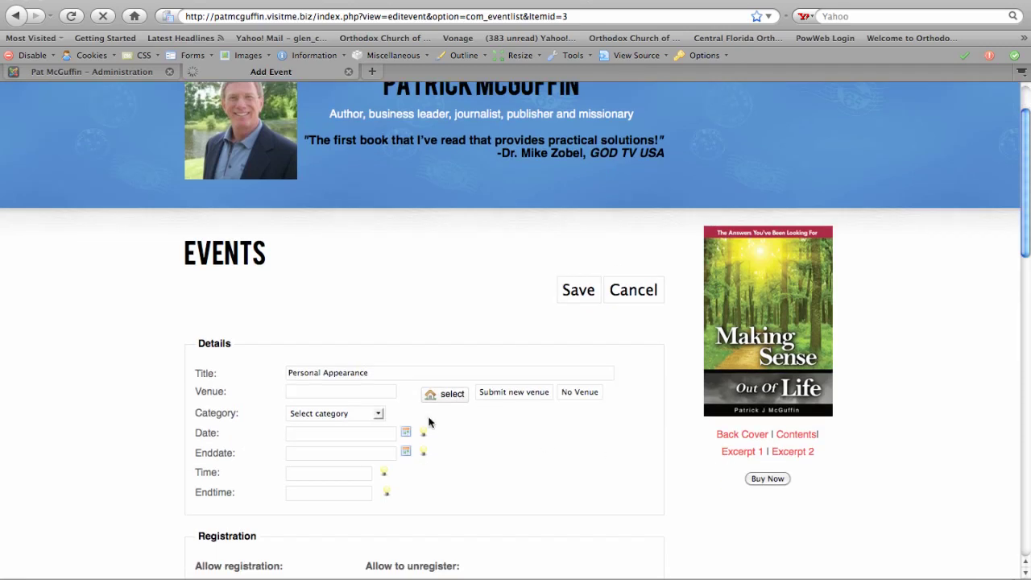
scroll(632, 464, "down", 2)
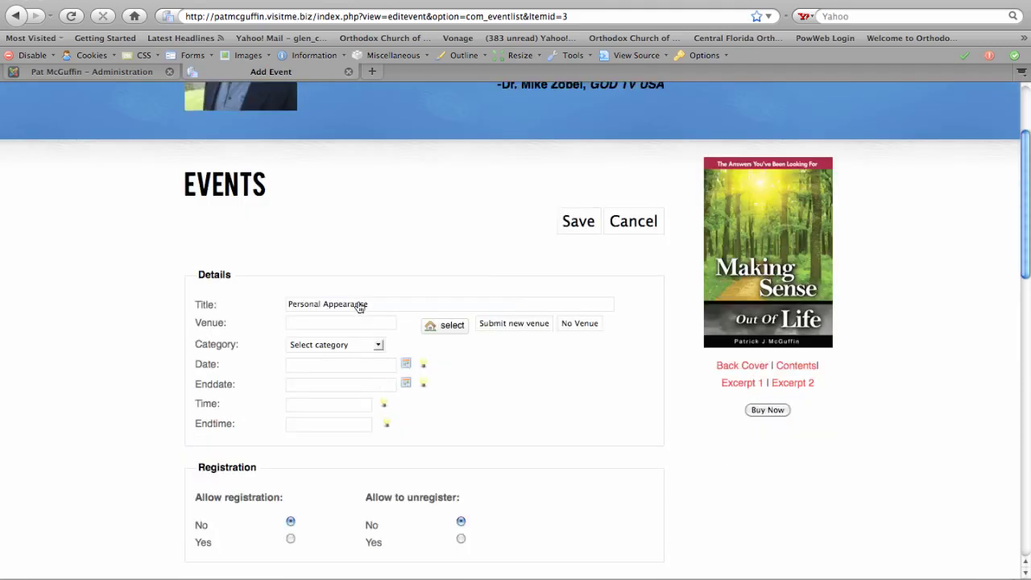
left_click(449, 326)
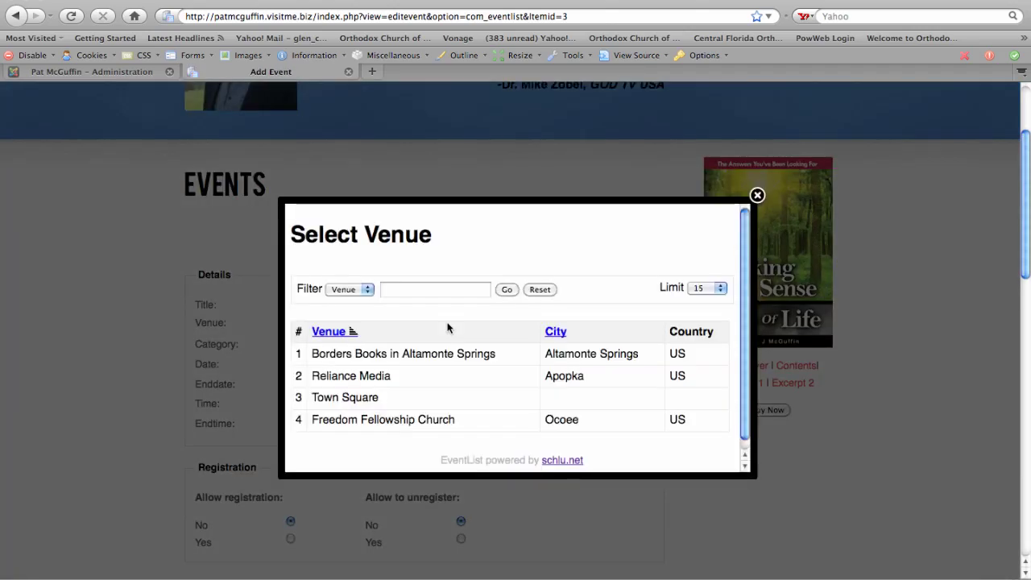
left_click(406, 362)
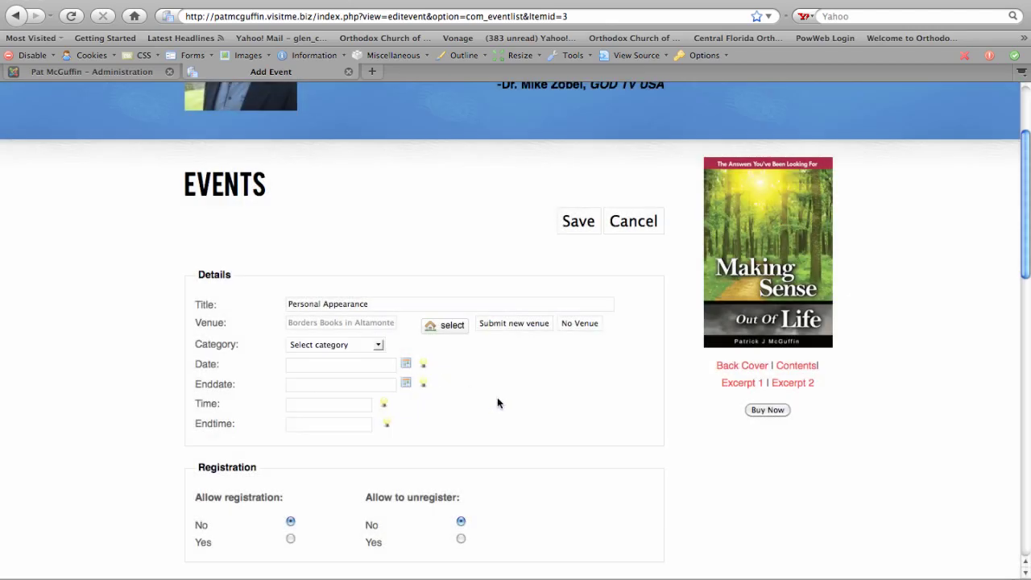
scroll(498, 403, "down", 1)
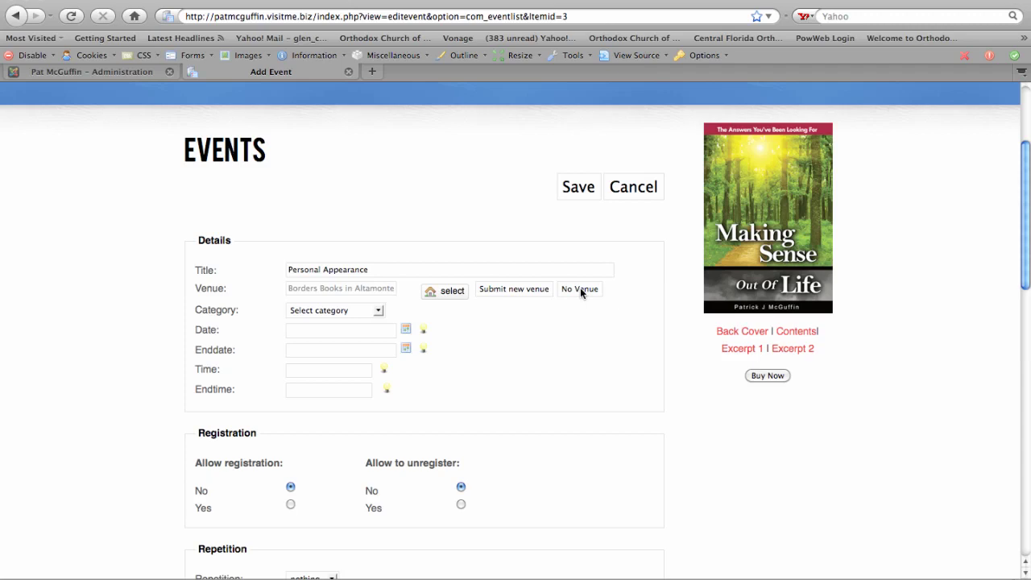
Set category Personal Appearance and both event and end dates to 29 January 2010
left_click(329, 311)
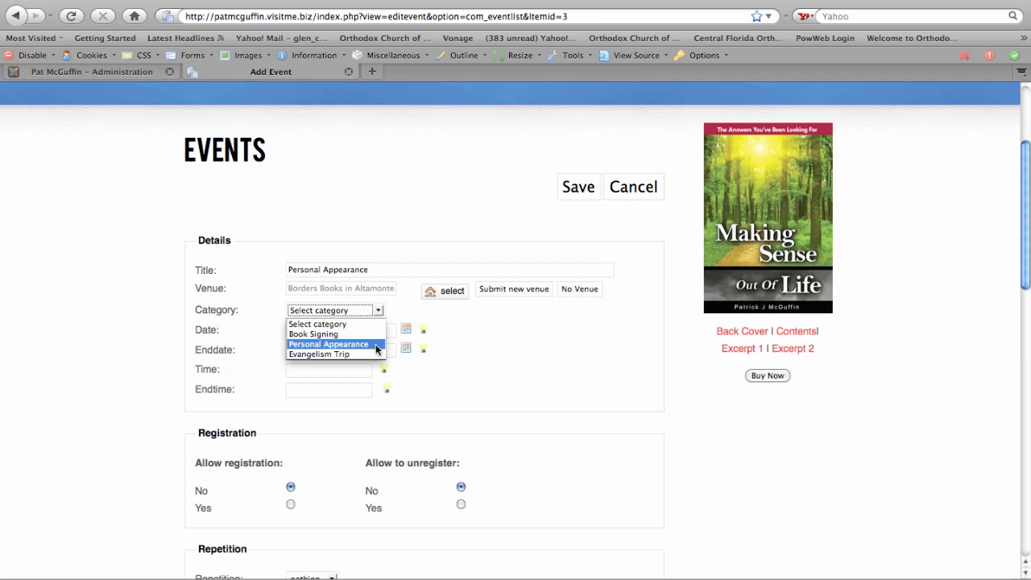
left_click(375, 344)
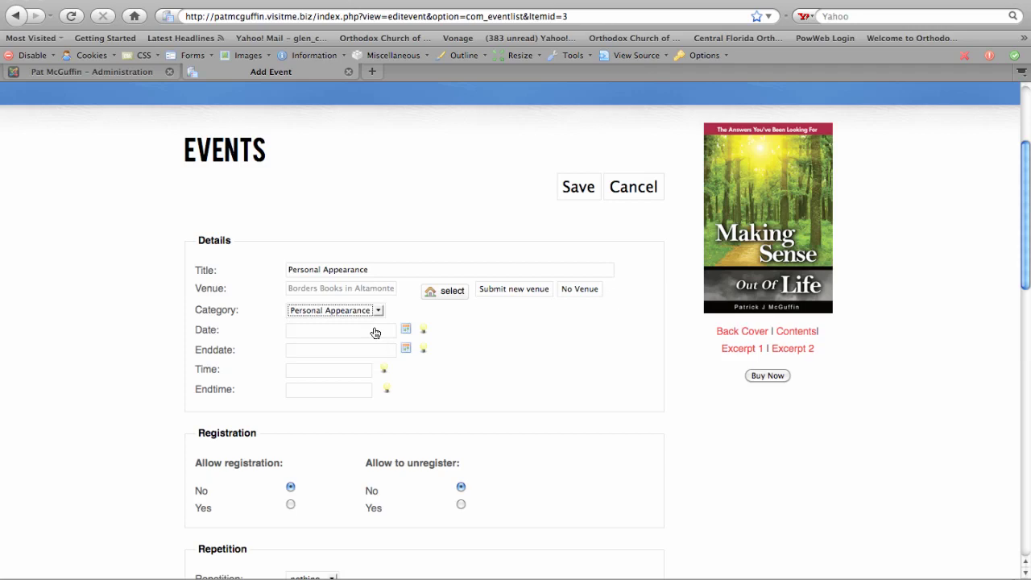
left_click(375, 332)
left_click(406, 330)
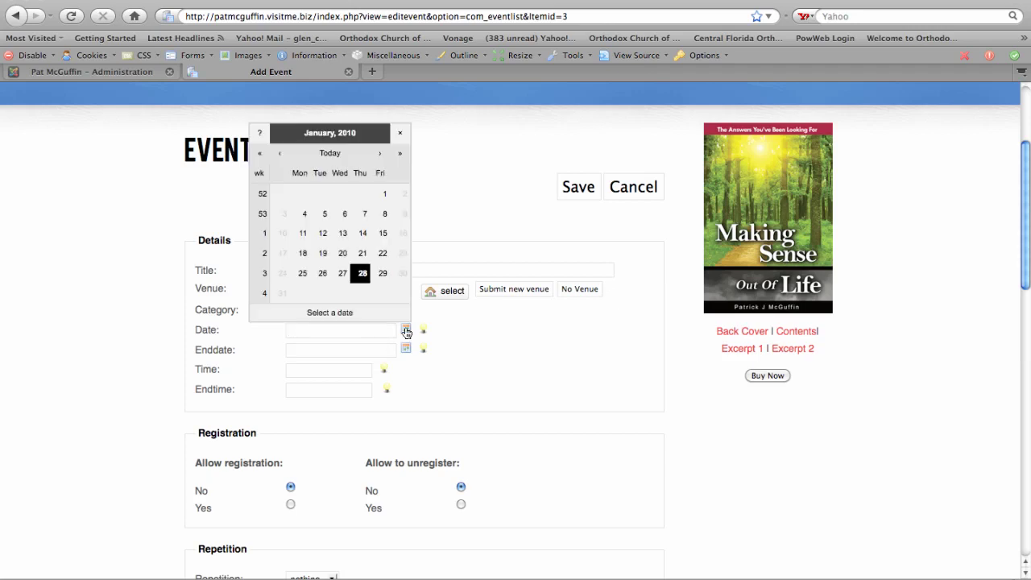
left_click(383, 274)
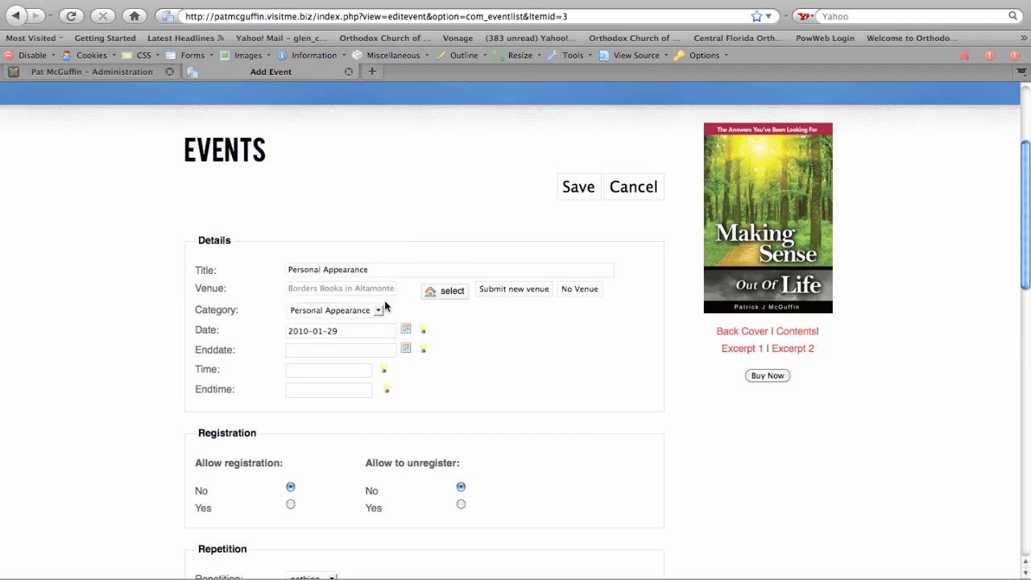
left_click(407, 351)
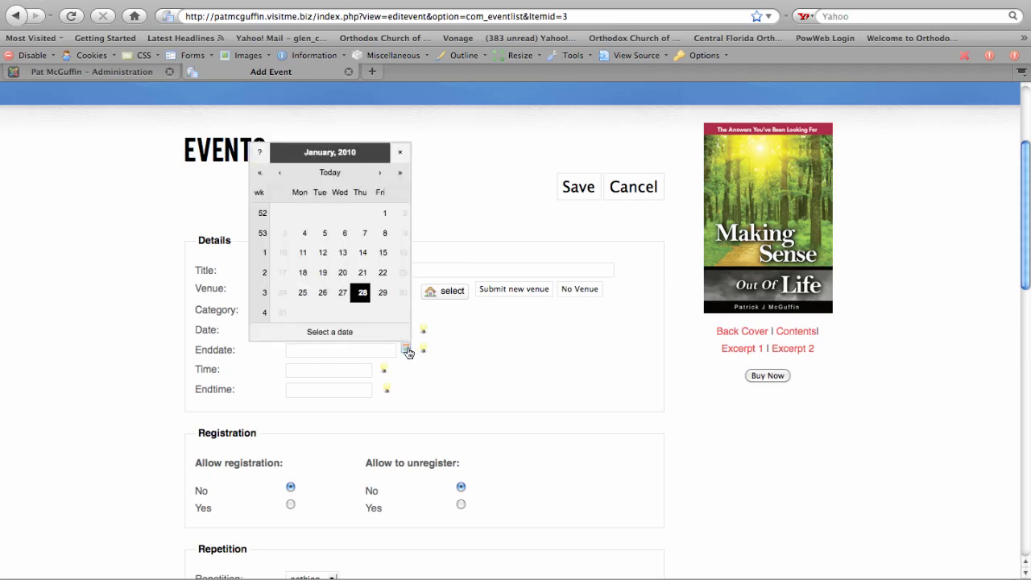
left_click(382, 293)
Enter 17:00 as the event's start time and 20:00 as its end time
scroll(431, 398, "down", 2)
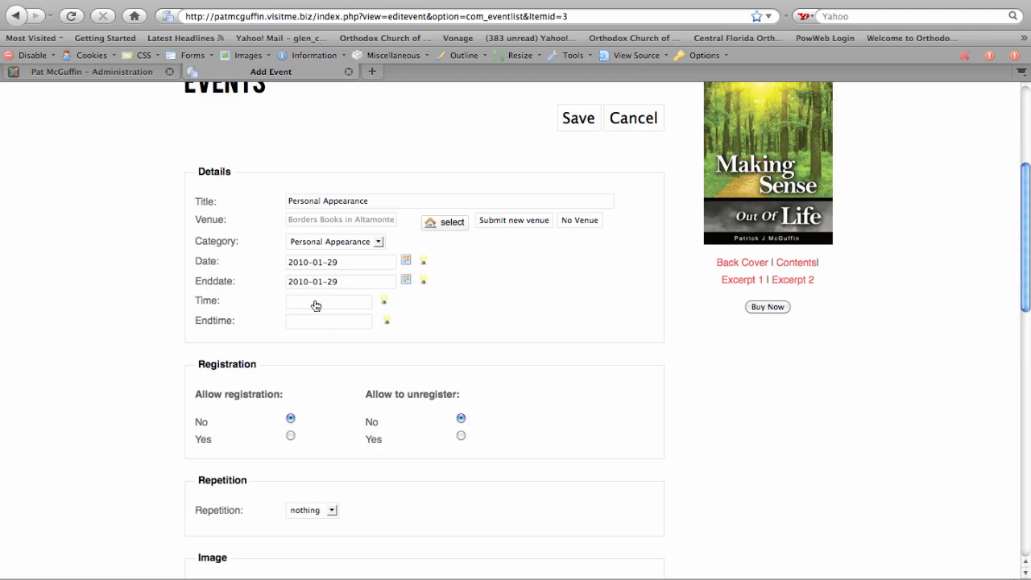
left_click(316, 305)
type("17")
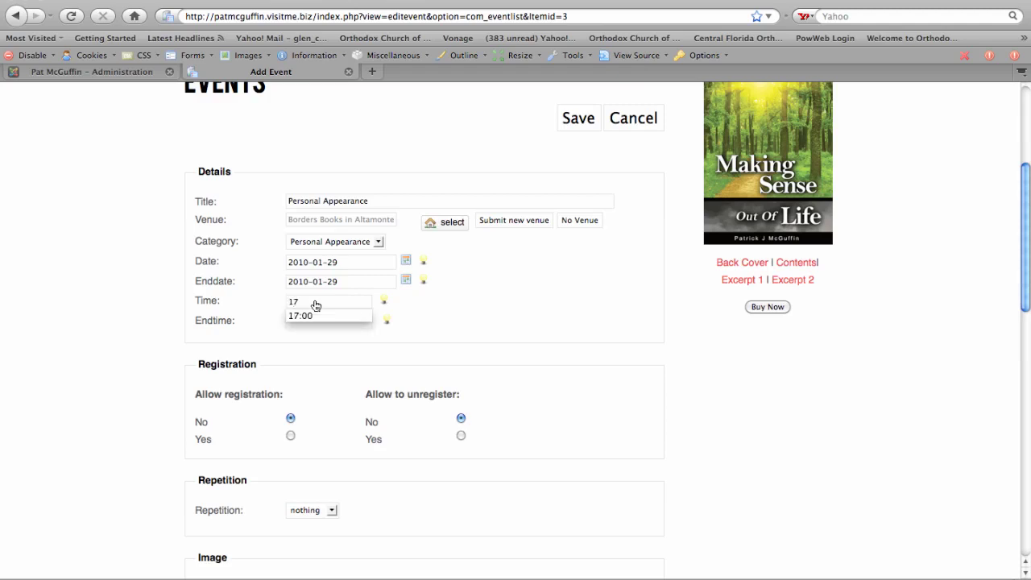
type(":00")
key("Tab")
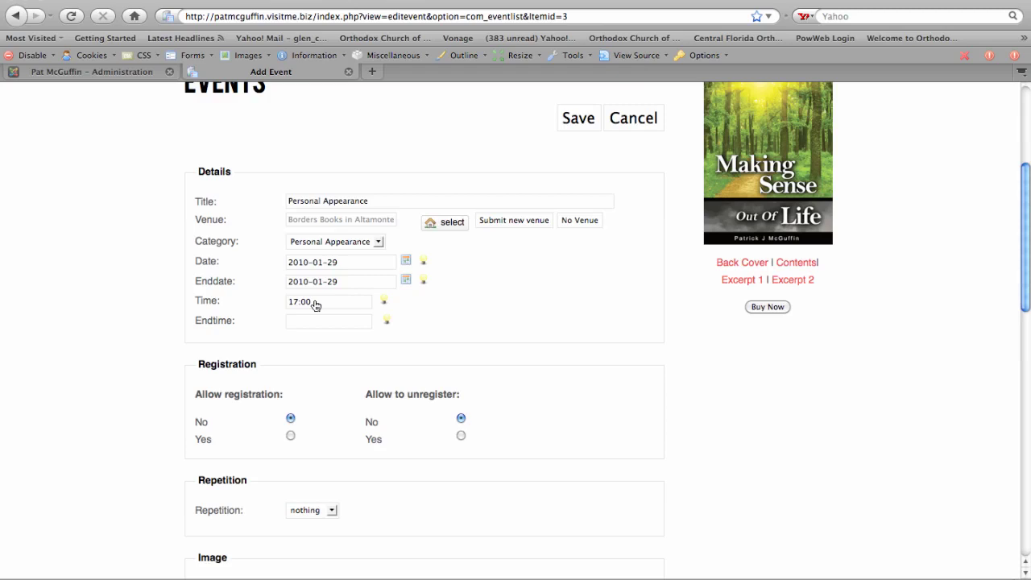
type("20:")
type("00")
scroll(569, 380, "down", 3)
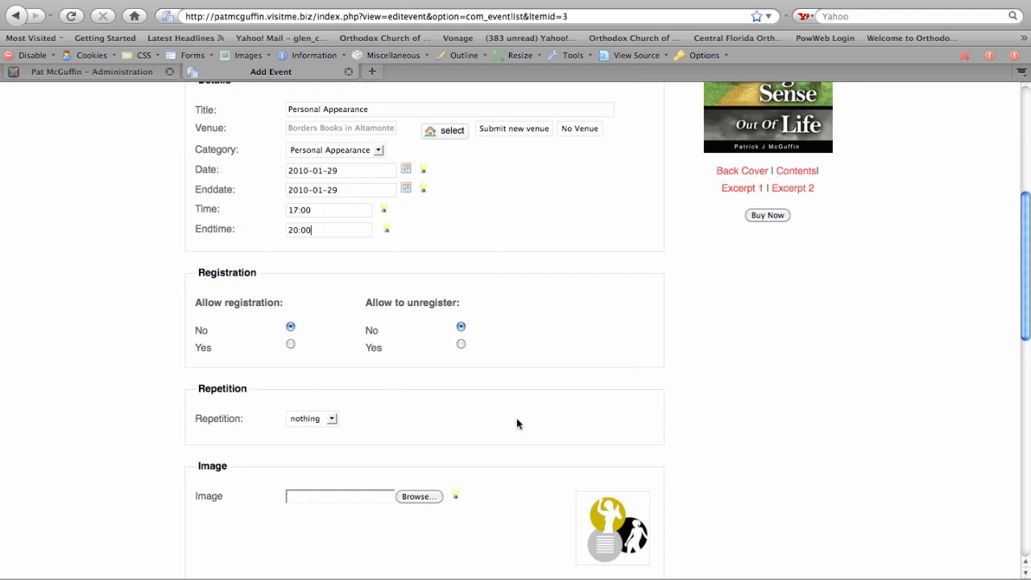
scroll(517, 424, "down", 1)
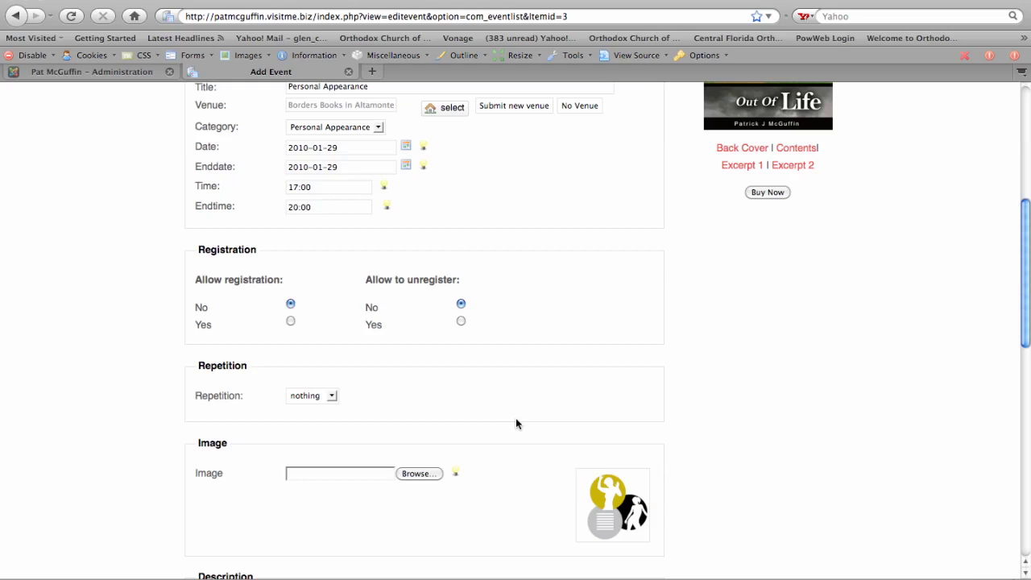
scroll(516, 423, "down", 1)
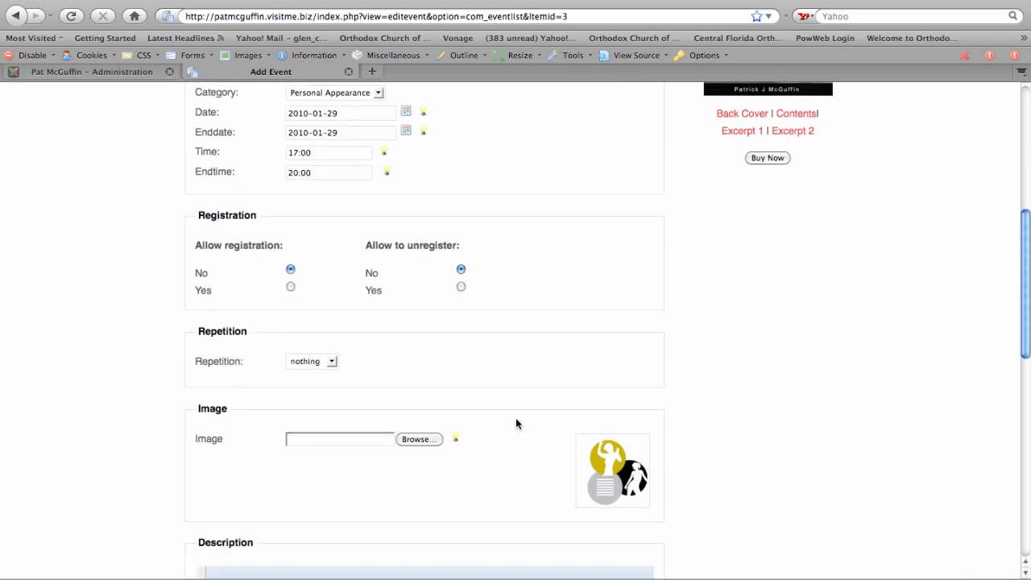
scroll(517, 424, "down", 1)
scroll(516, 424, "down", 1)
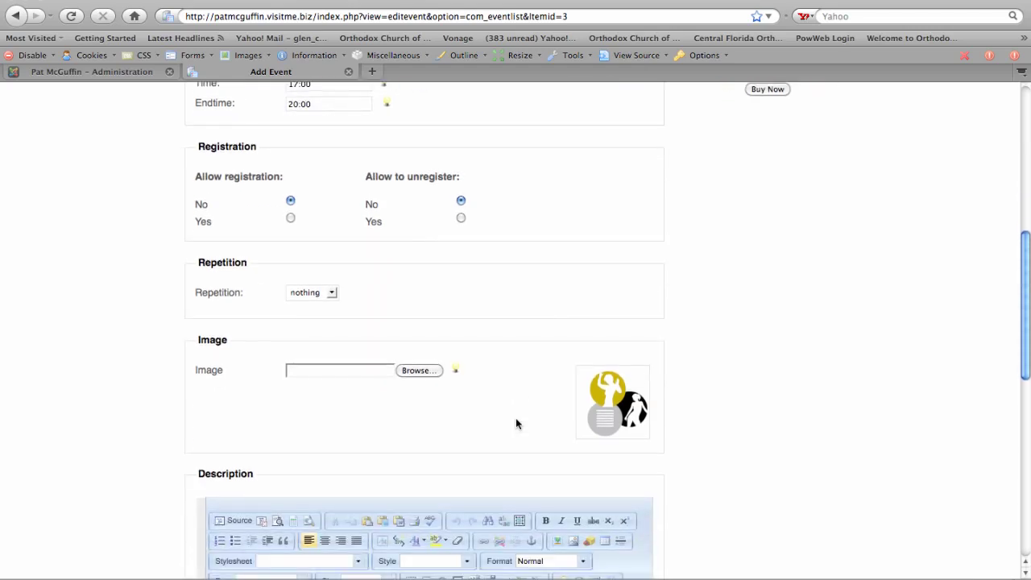
left_click(332, 299)
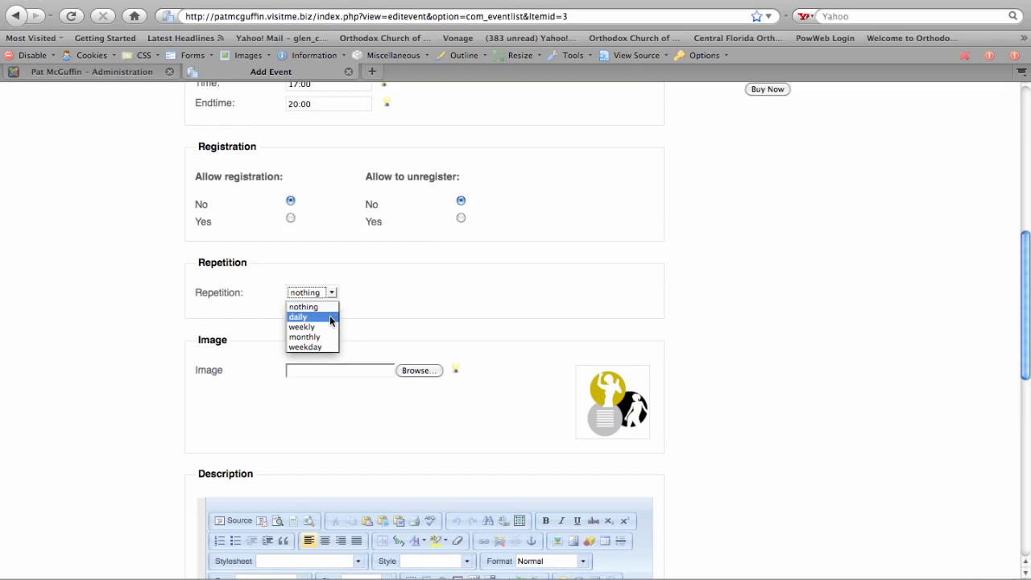
left_click(360, 300)
scroll(360, 304, "down", 1)
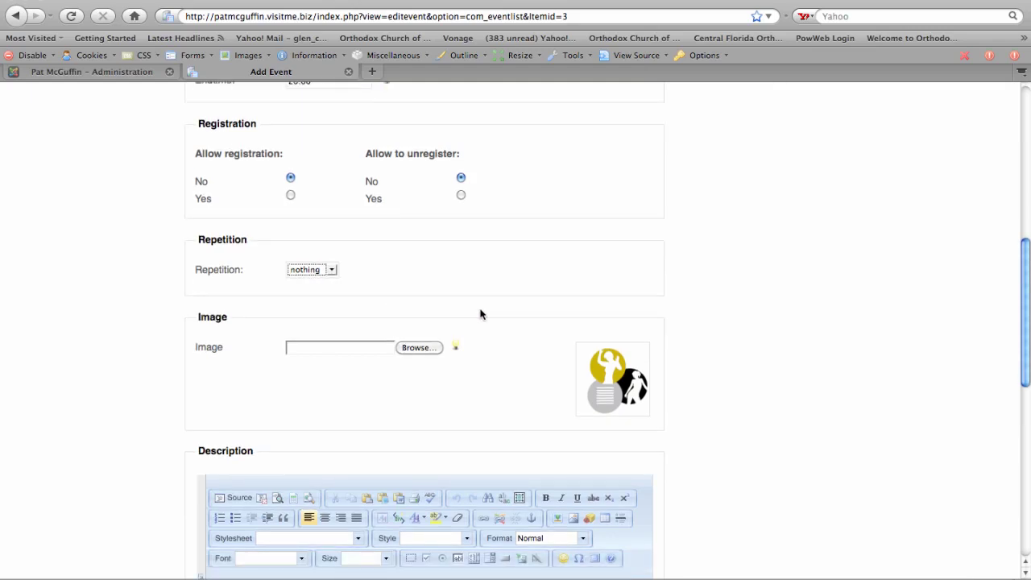
scroll(480, 314, "down", 3)
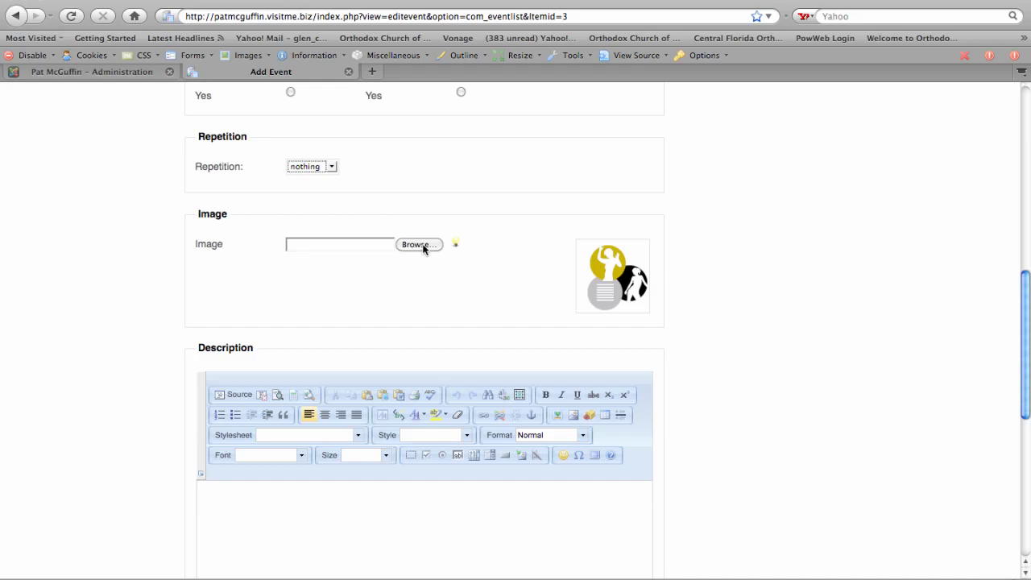
Enter the description 'I will be signing books for a few hours, come on by!'
scroll(448, 253, "down", 3)
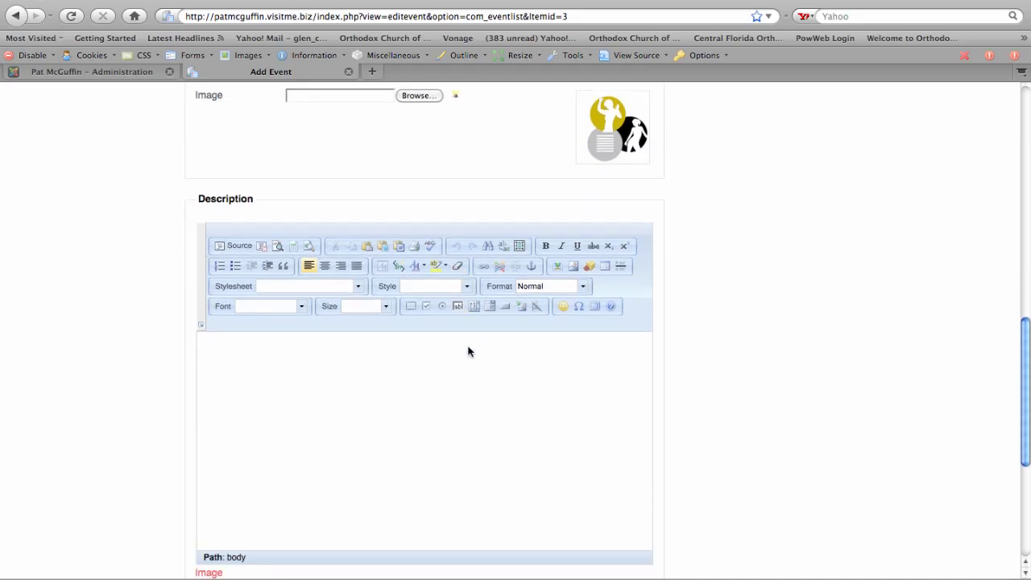
type("I will be sig")
type("ning books for a")
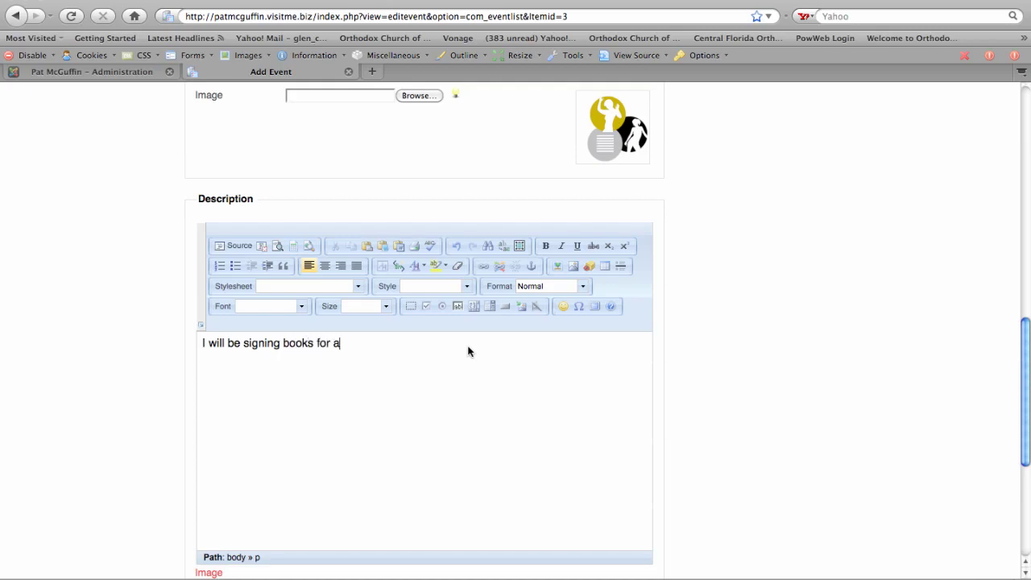
type(" few hours, com")
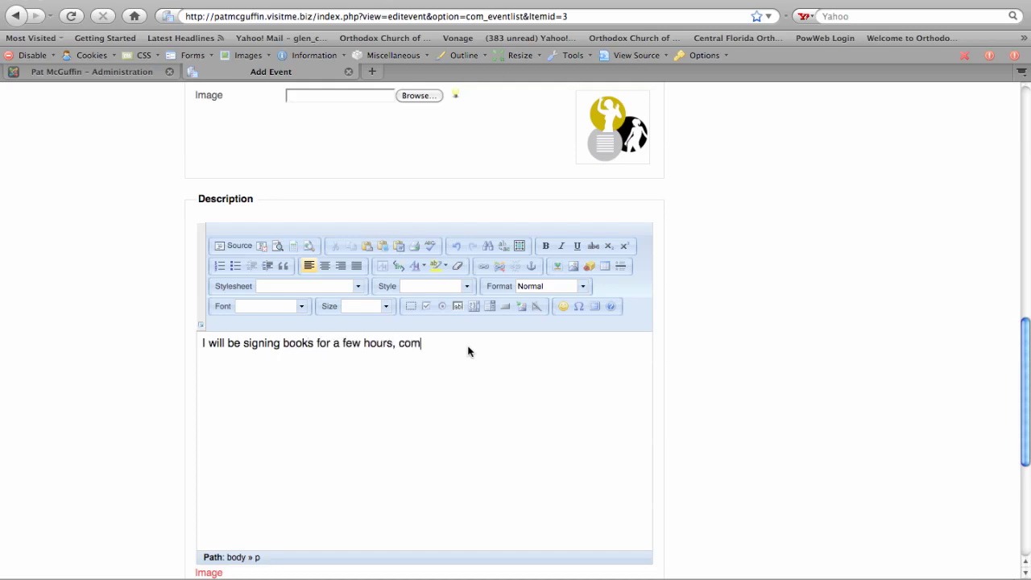
type("e on by")
type("!")
scroll(532, 388, "down", 3)
Save the new event and review its saved details
scroll(636, 386, "up", 5)
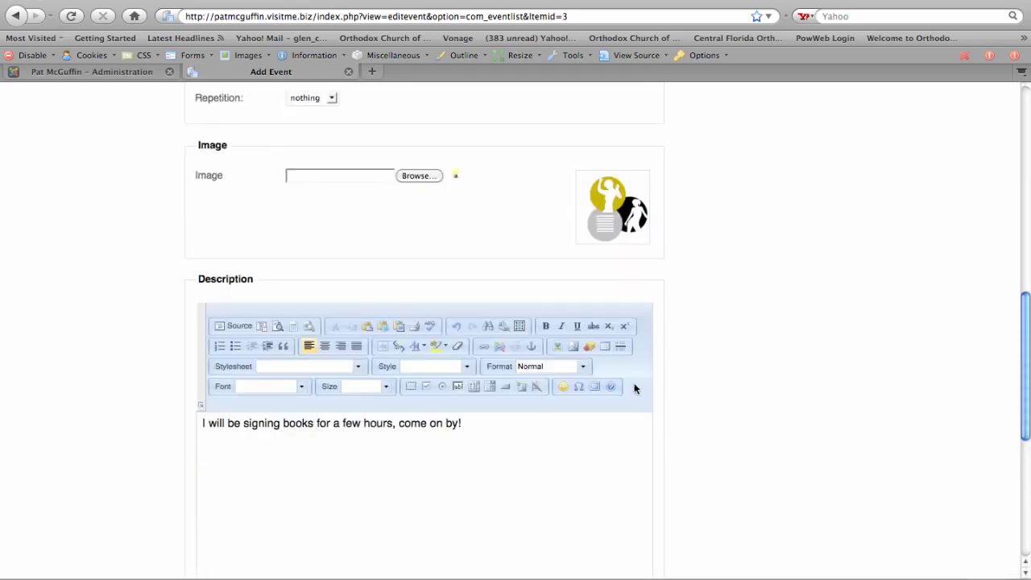
scroll(635, 389, "up", 8)
scroll(635, 389, "up", 3)
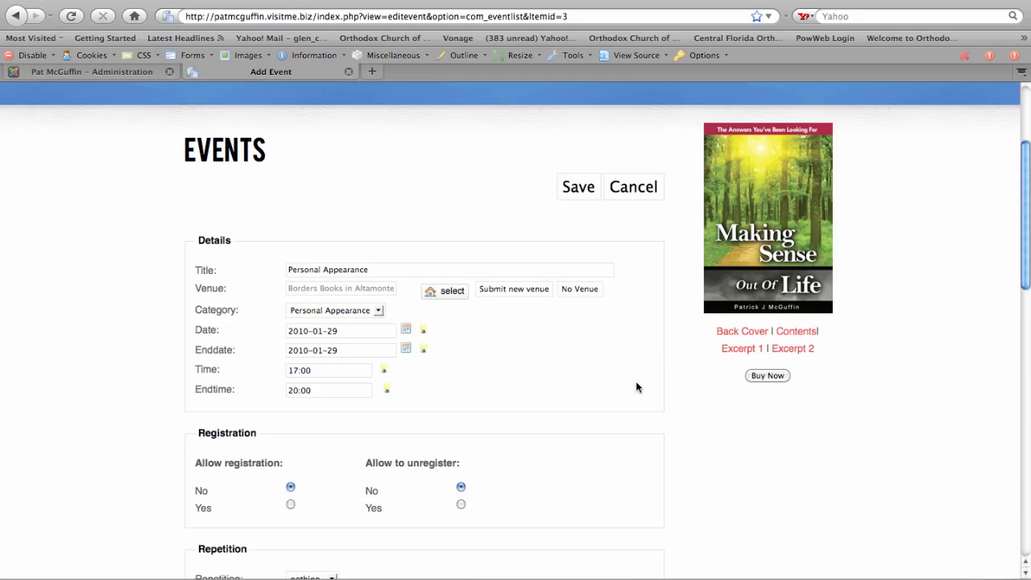
left_click(577, 192)
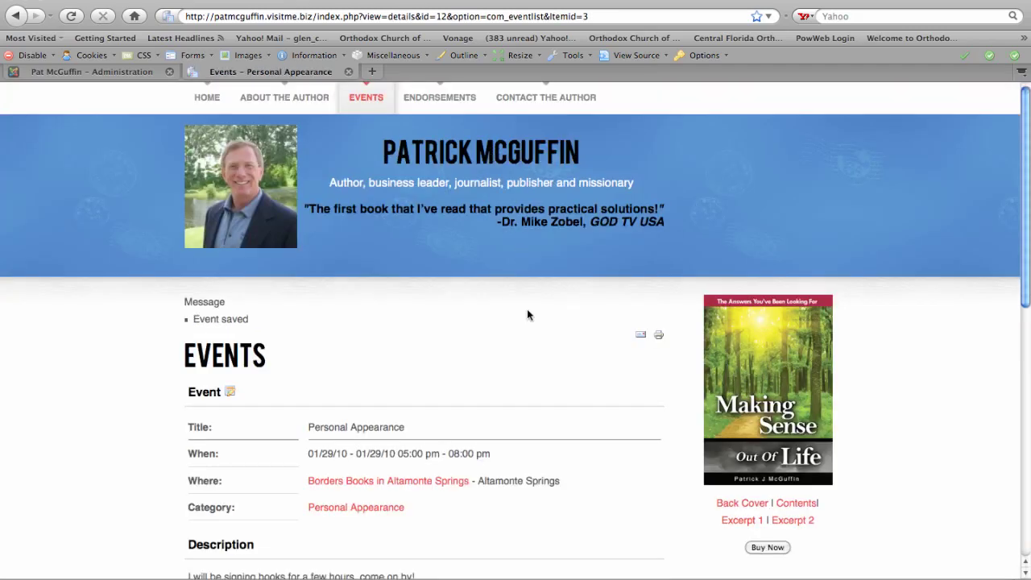
scroll(529, 322, "down", 2)
scroll(533, 350, "down", 1)
scroll(536, 352, "down", 4)
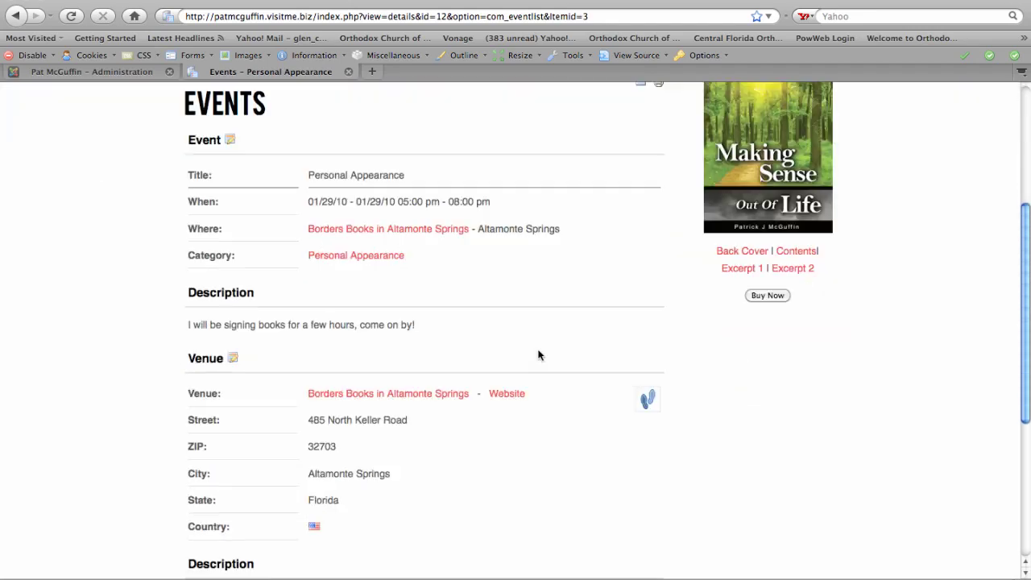
scroll(539, 356, "down", 2)
scroll(539, 356, "down", 2)
scroll(539, 355, "up", 10)
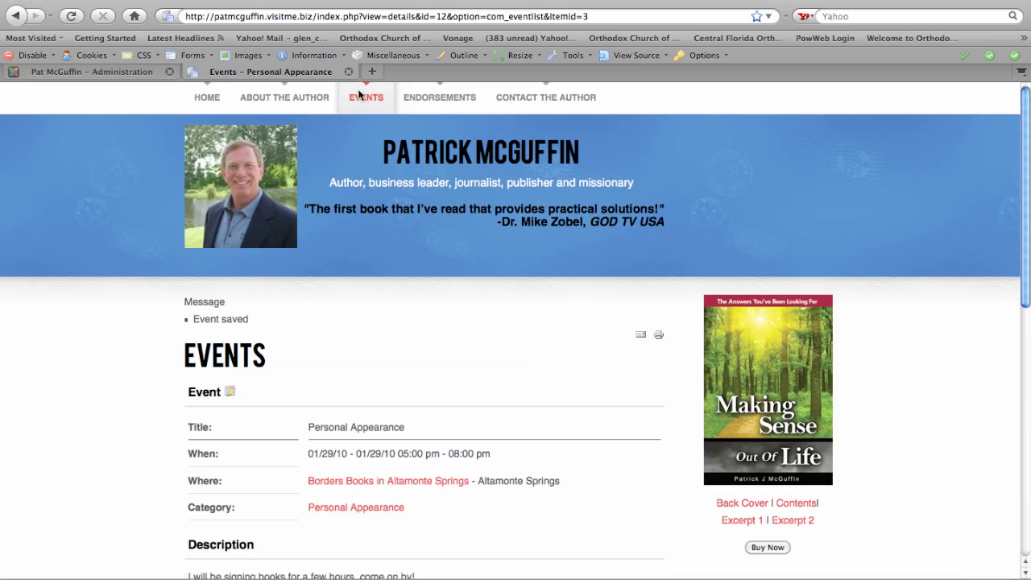
Go to the site's Events list showing the Borders Personal Appearance above Hyderabad
left_click(365, 98)
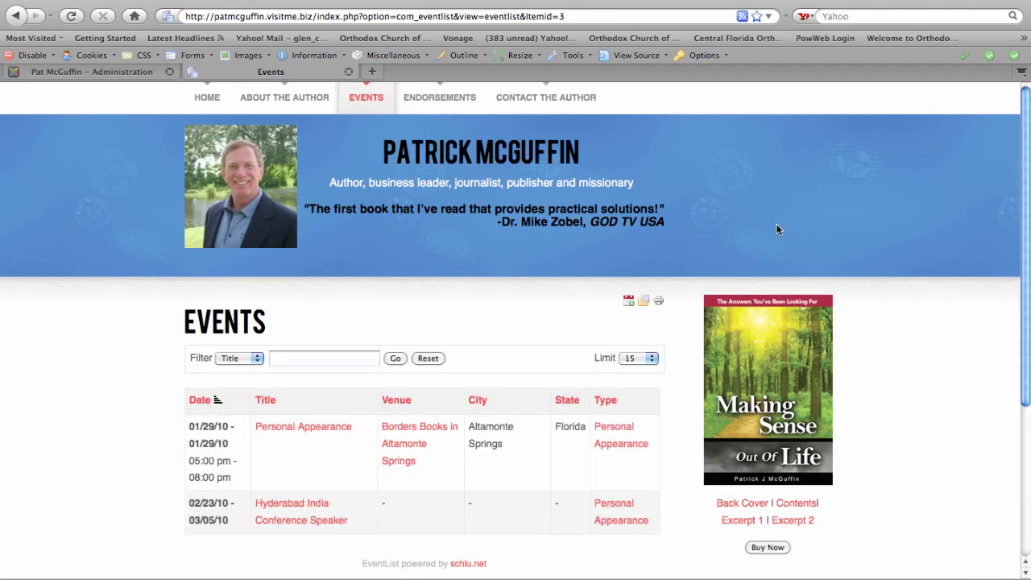
scroll(682, 246, "down", 3)
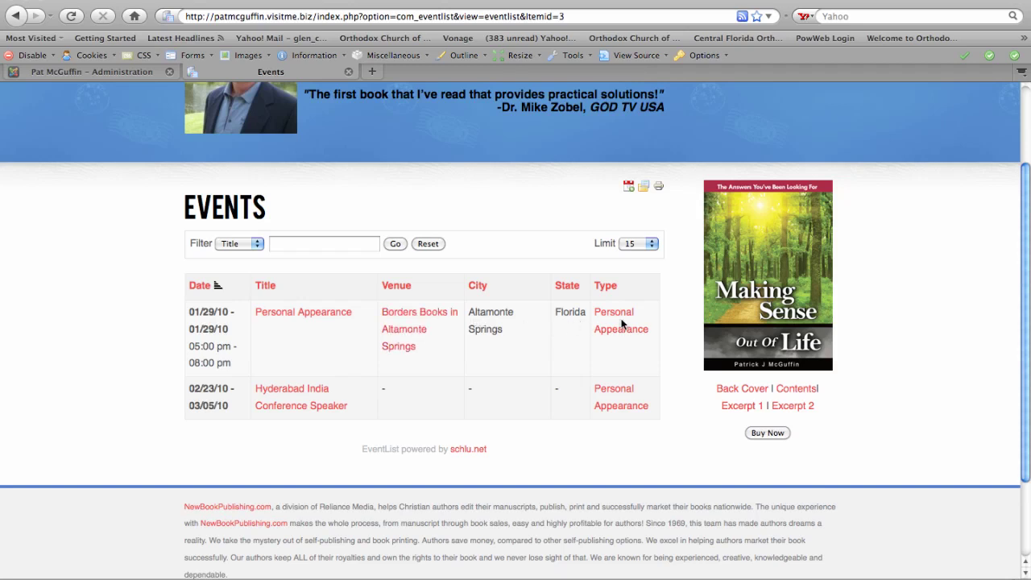
View the Personal Appearance page's date, Borders venue address and description
left_click(327, 316)
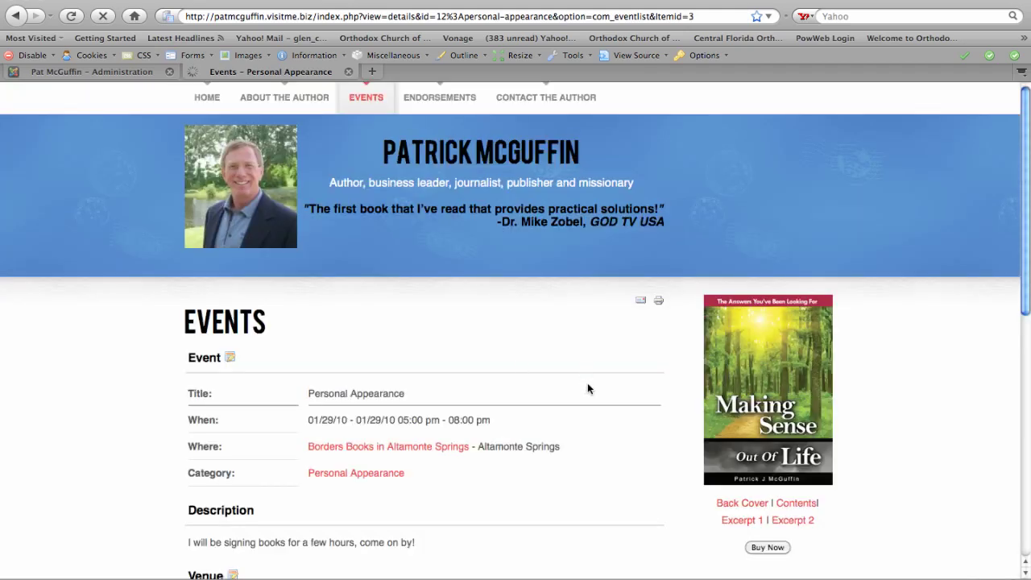
scroll(587, 382, "down", 5)
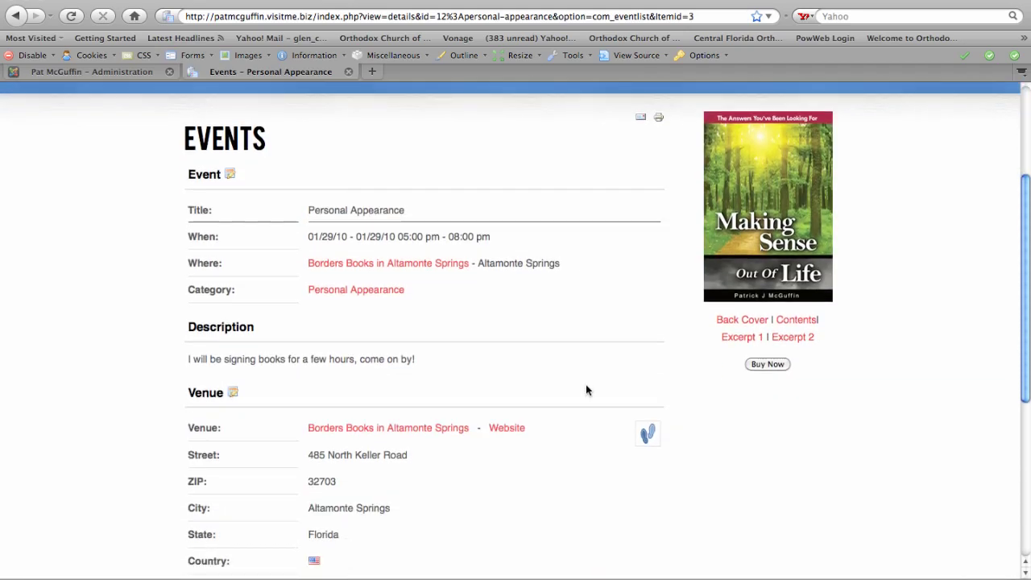
scroll(553, 366, "down", 1)
scroll(554, 367, "down", 2)
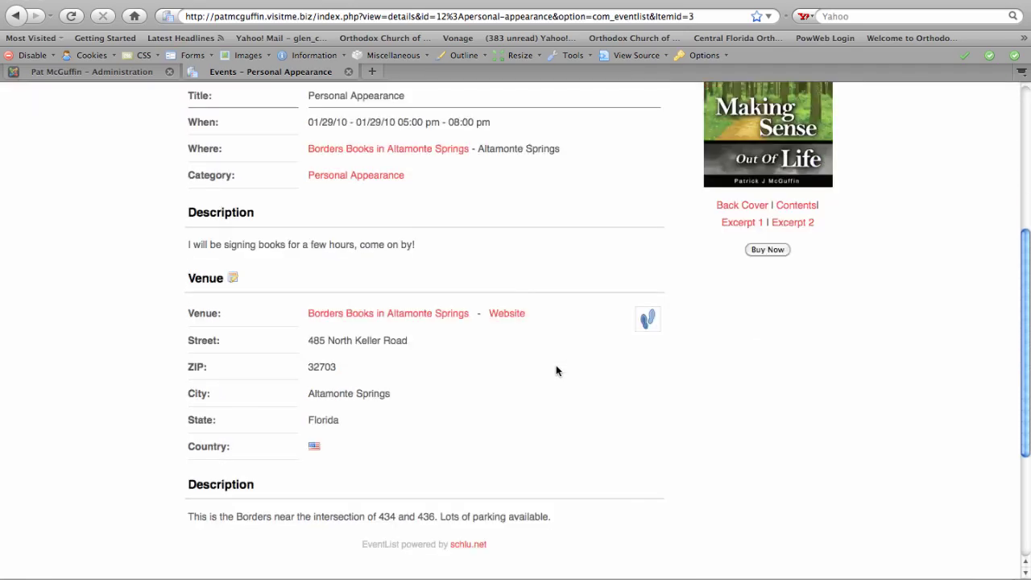
scroll(555, 369, "down", 2)
scroll(555, 369, "down", 1)
scroll(556, 369, "up", 3)
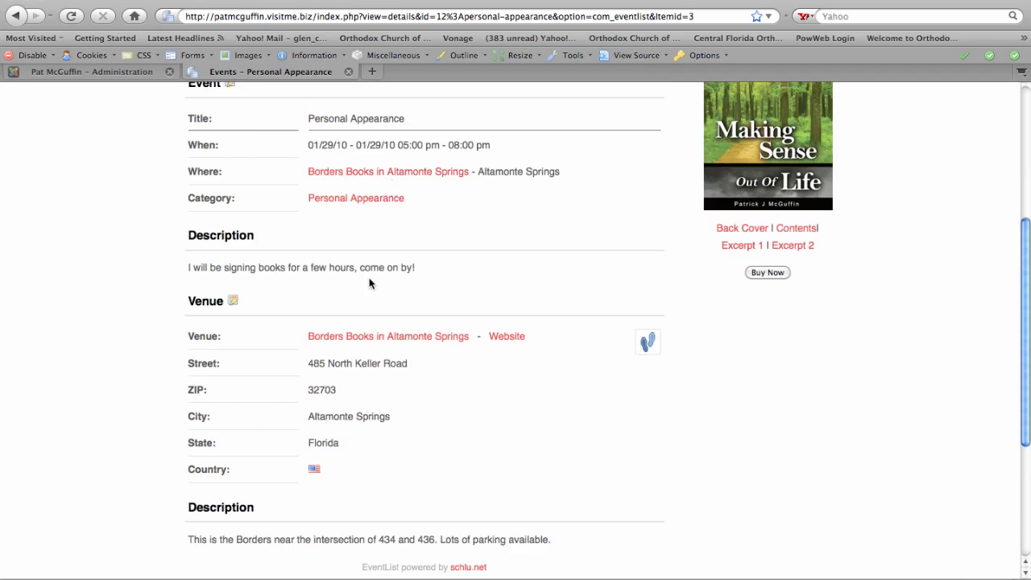
scroll(366, 298, "down", 2)
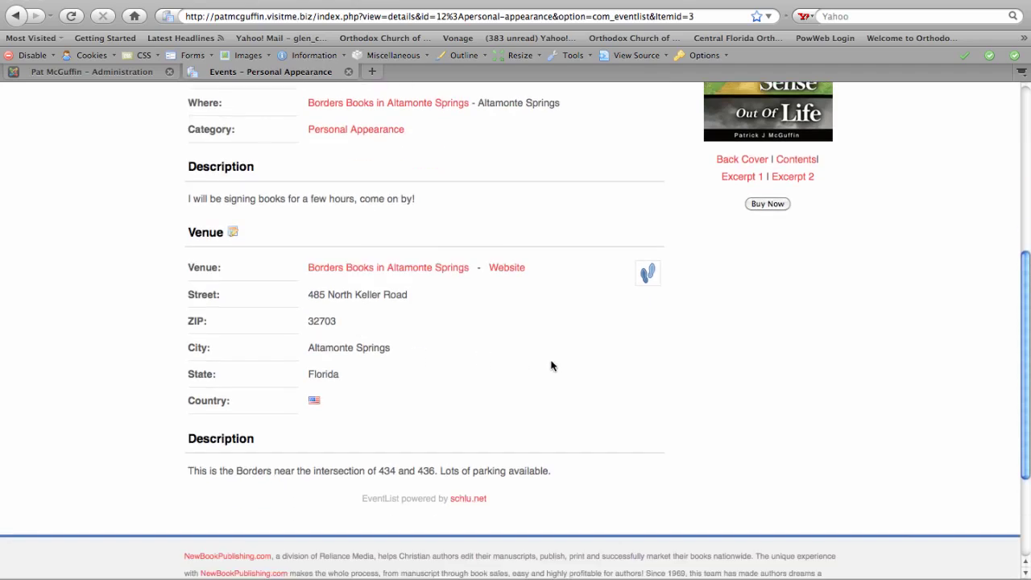
left_click(648, 277)
scroll(568, 272, "up", 2)
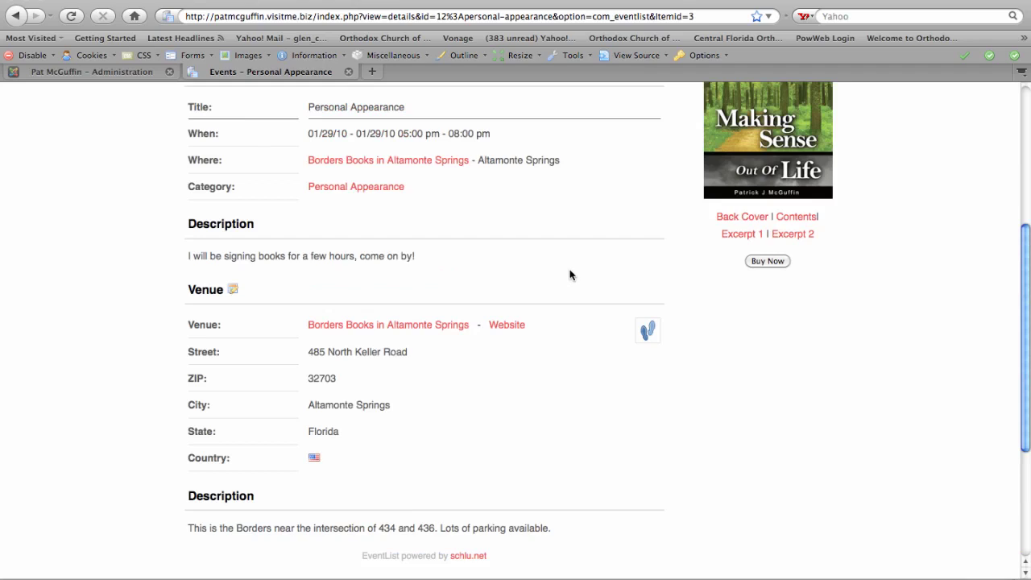
scroll(568, 275, "up", 2)
scroll(567, 275, "up", 2)
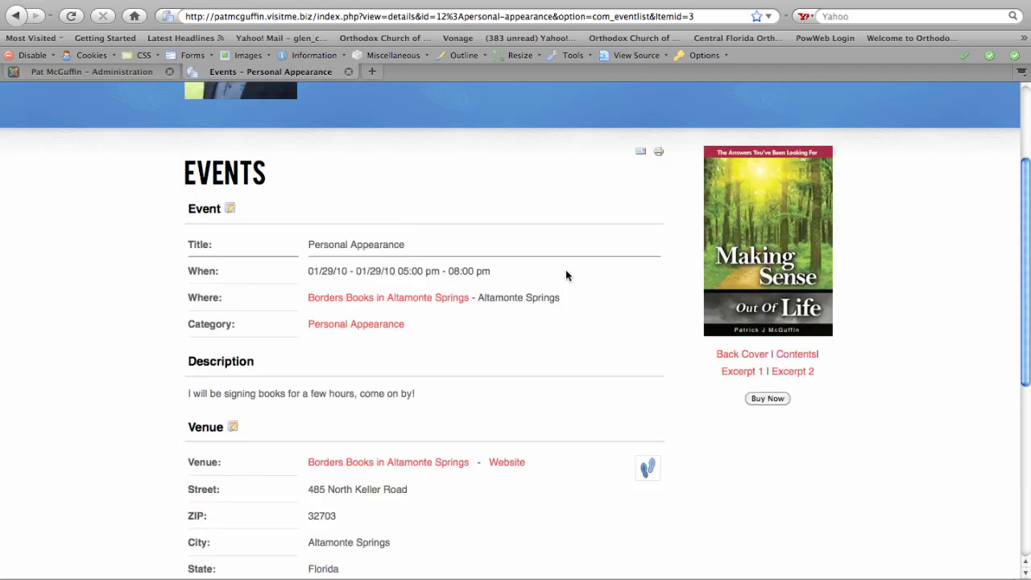